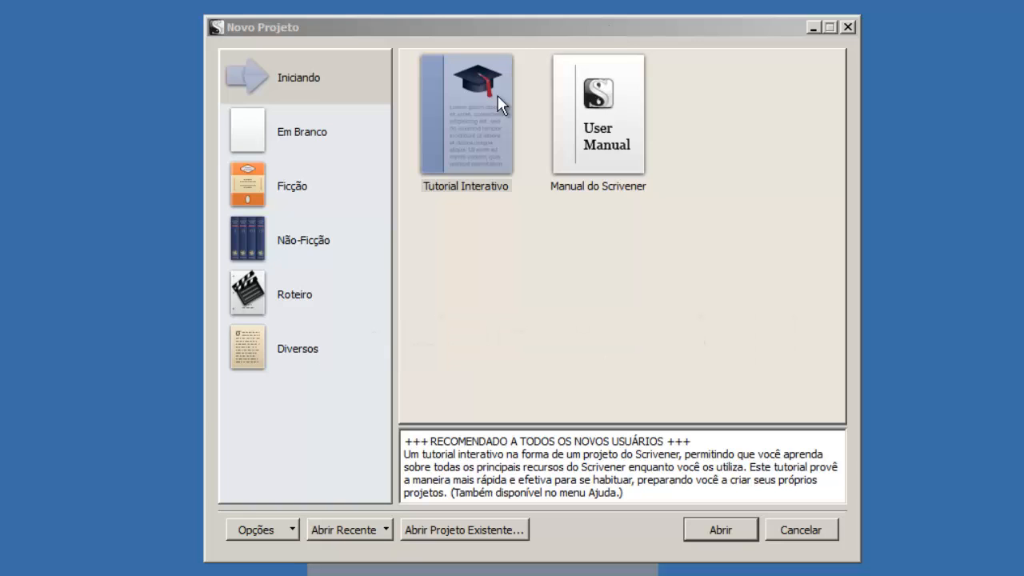
Show the Em Branco category's blank project template in the Novo Projeto dialog.
{"action": "left_click", "coordinate": [282, 135]}
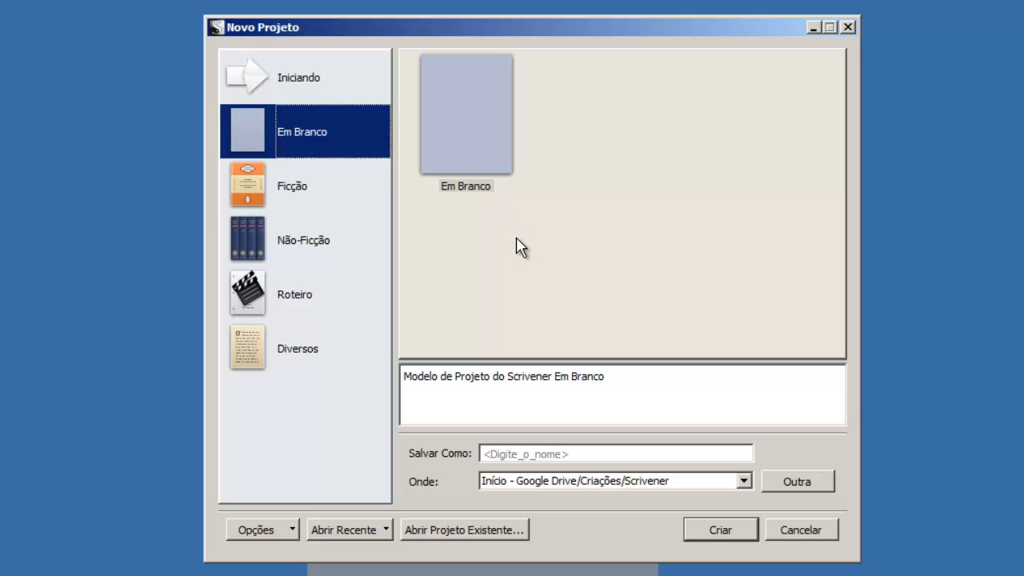
Pick the Novel template from the Ficção project templates.
{"action": "left_click", "coordinate": [255, 196]}
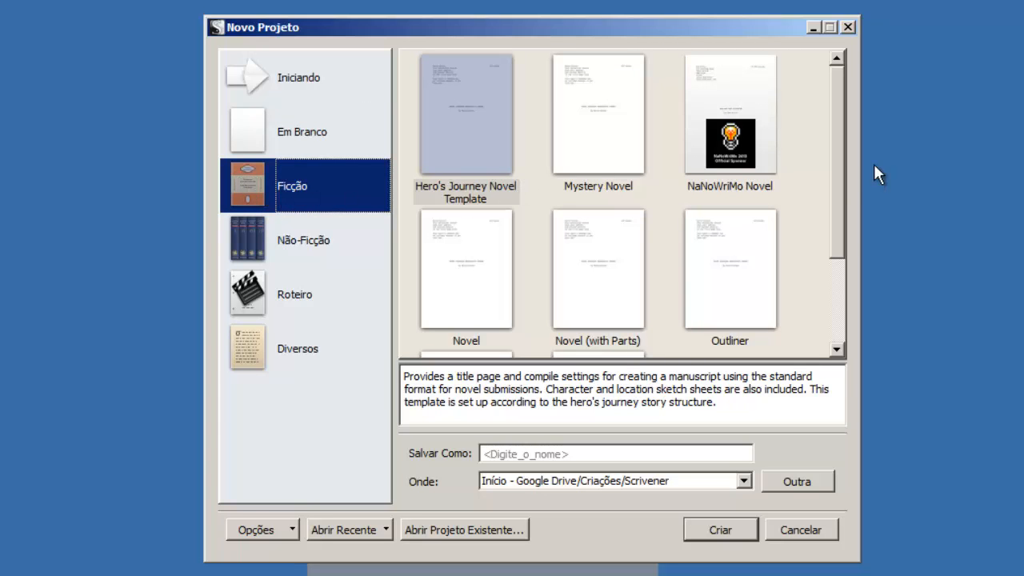
{"action": "left_click_drag", "start_coordinate": [838, 192], "coordinate": [837, 287]}
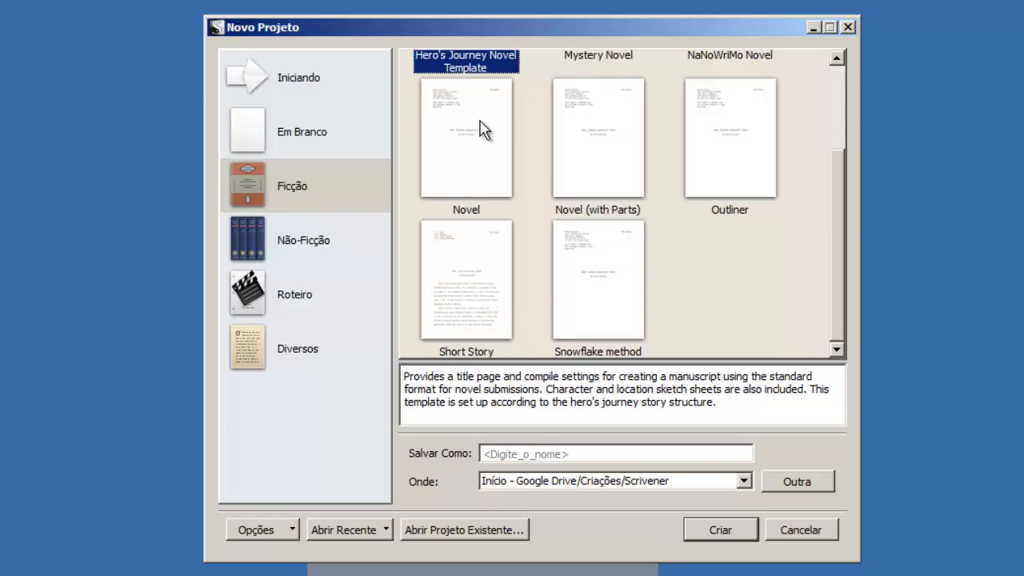
{"action": "left_click", "coordinate": [310, 178]}
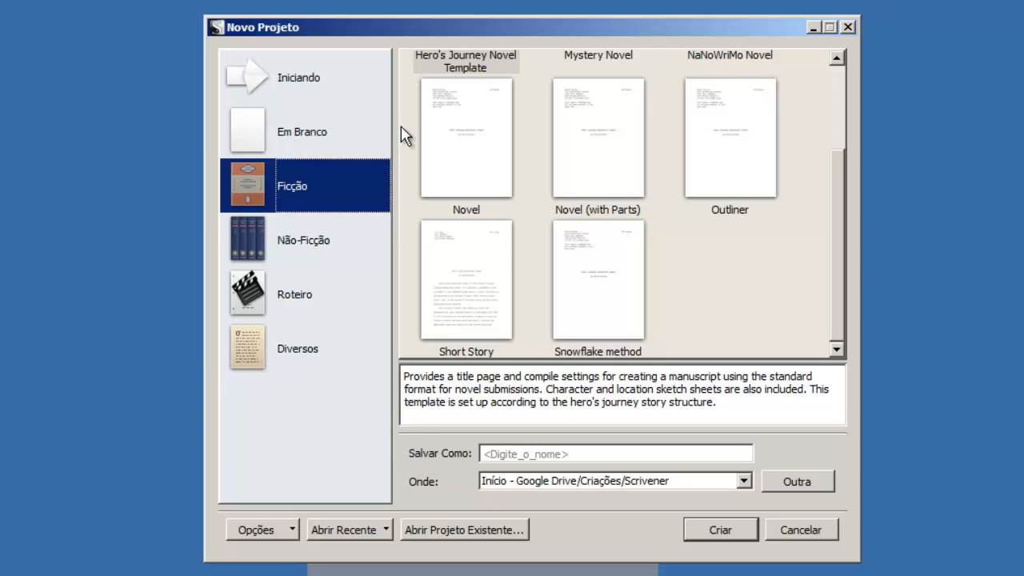
{"action": "left_click", "coordinate": [464, 152]}
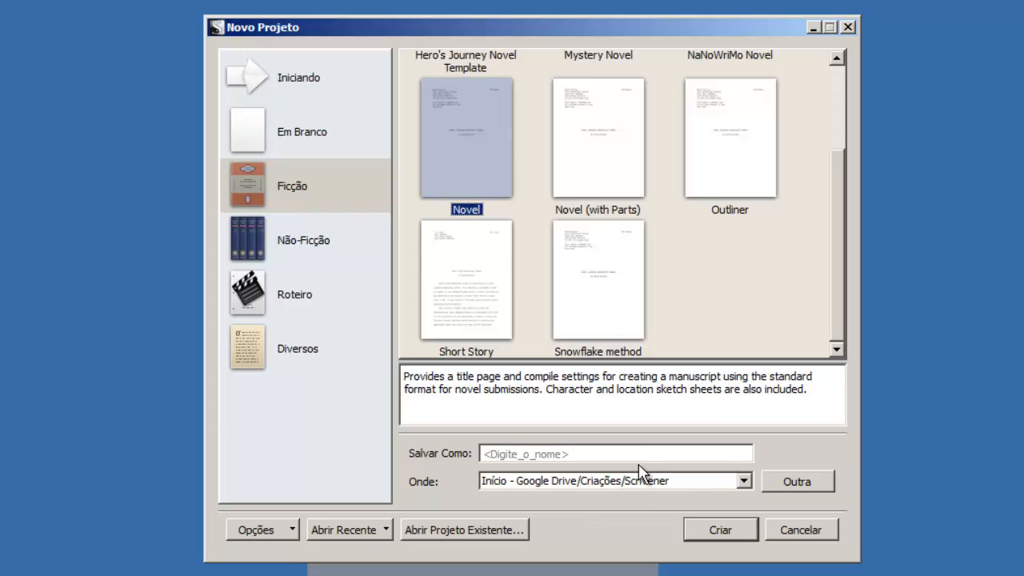
Create the project 'tutonovel' in the Scrivener/tutorial folder.
{"action": "left_click", "coordinate": [784, 483]}
{"action": "left_click", "coordinate": [432, 170]}
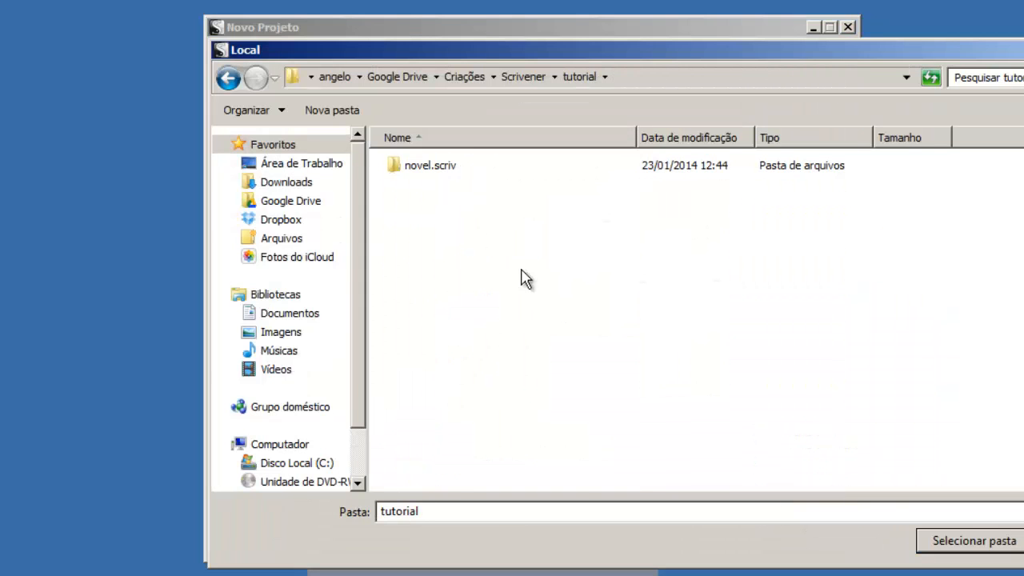
{"action": "left_click", "coordinate": [1000, 547]}
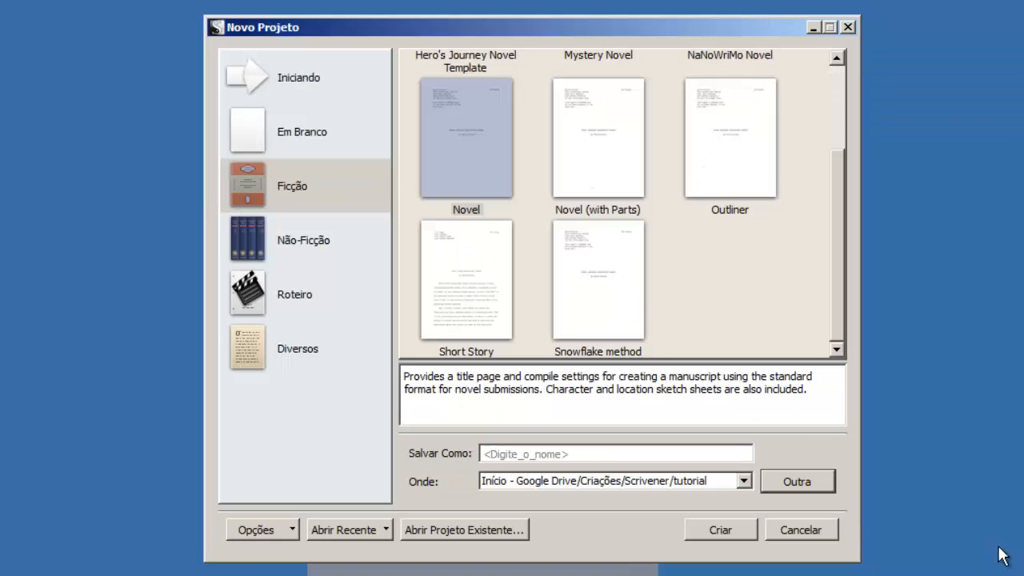
{"action": "left_click", "coordinate": [543, 457]}
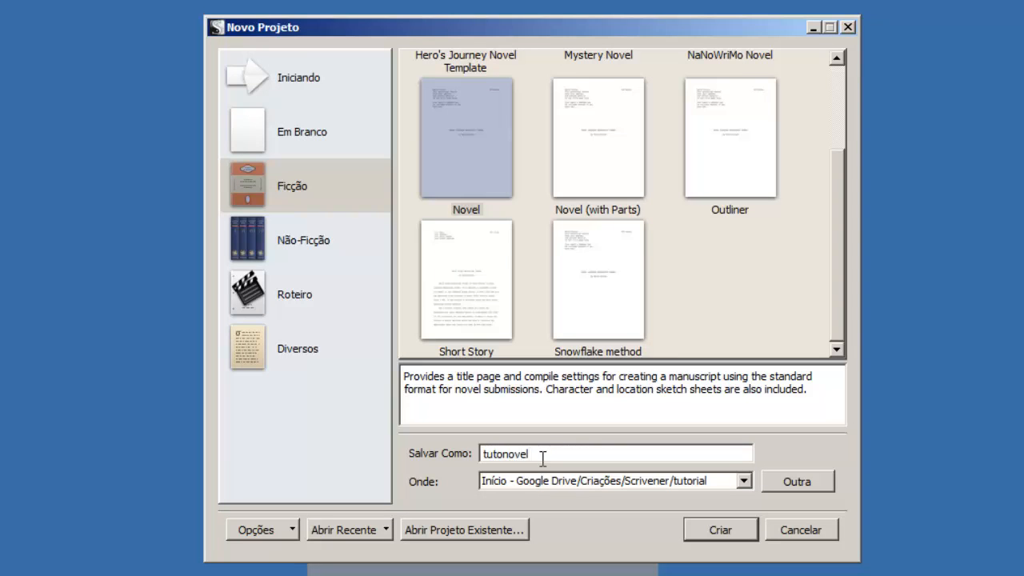
{"action": "key", "text": "Return"}
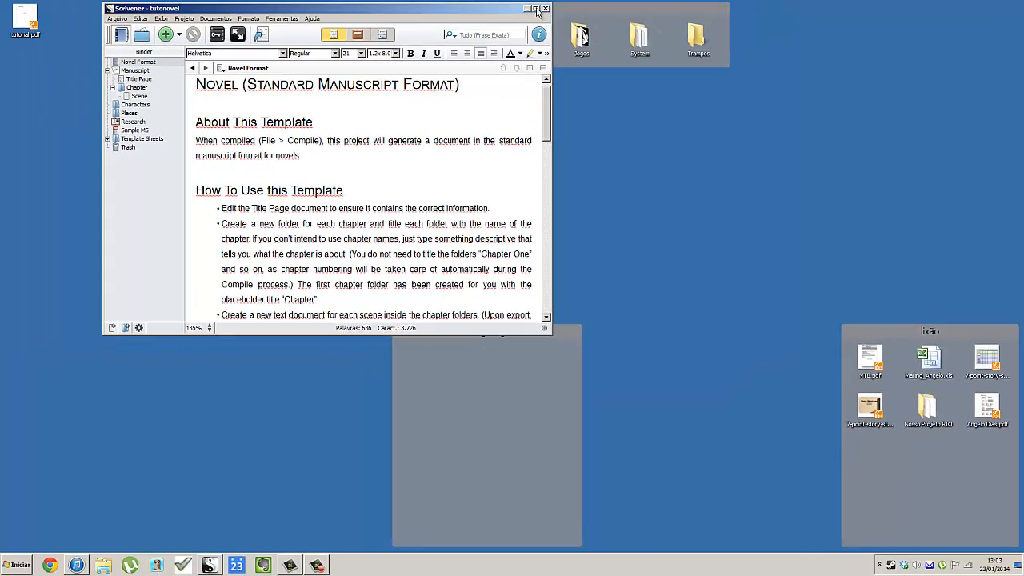
Maximize the tutonovel window and open TUTORIAL 2.scriv from the Scrivener folder.
{"action": "left_click", "coordinate": [536, 9]}
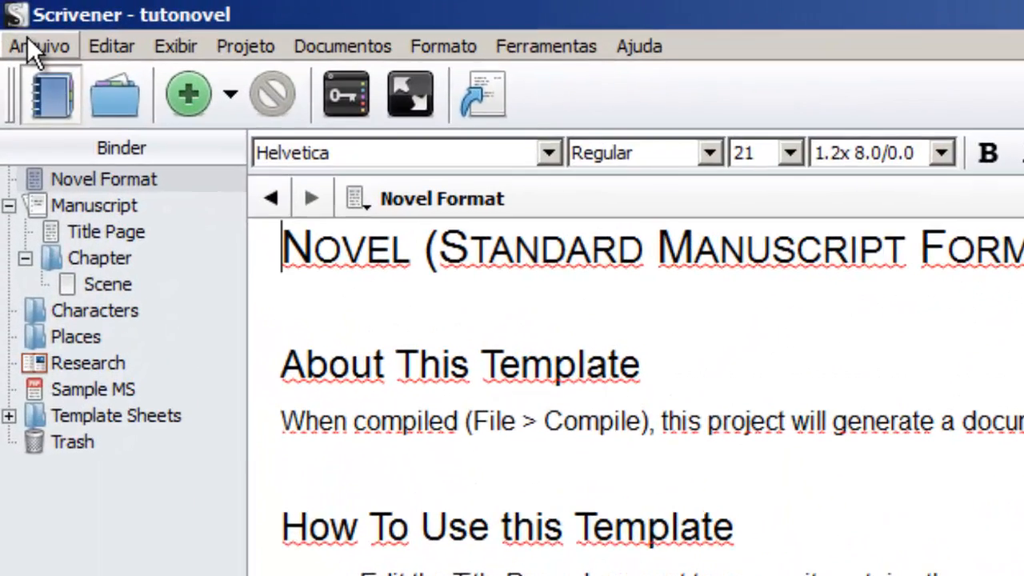
{"action": "left_click", "coordinate": [24, 35]}
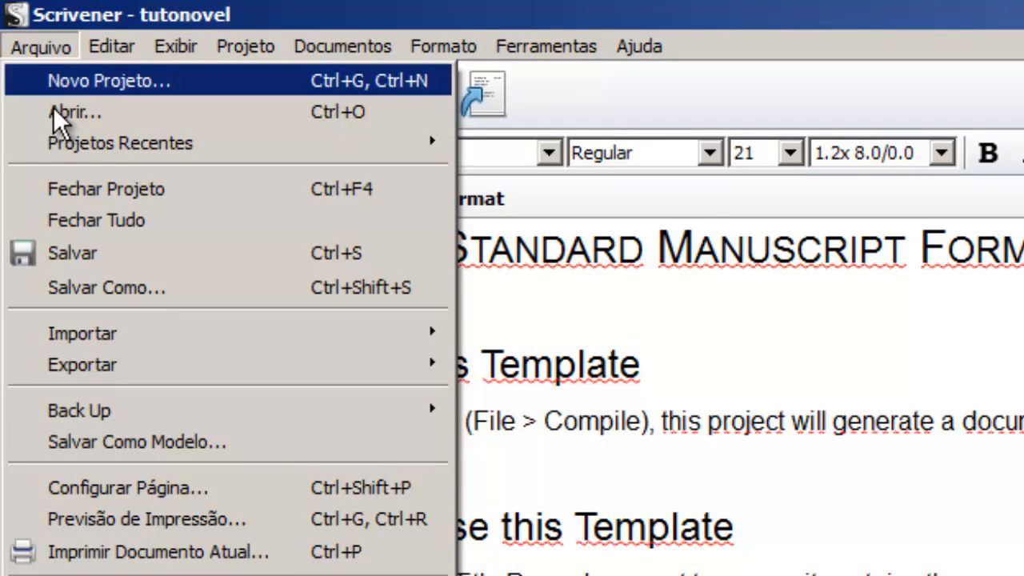
{"action": "left_click", "coordinate": [77, 111]}
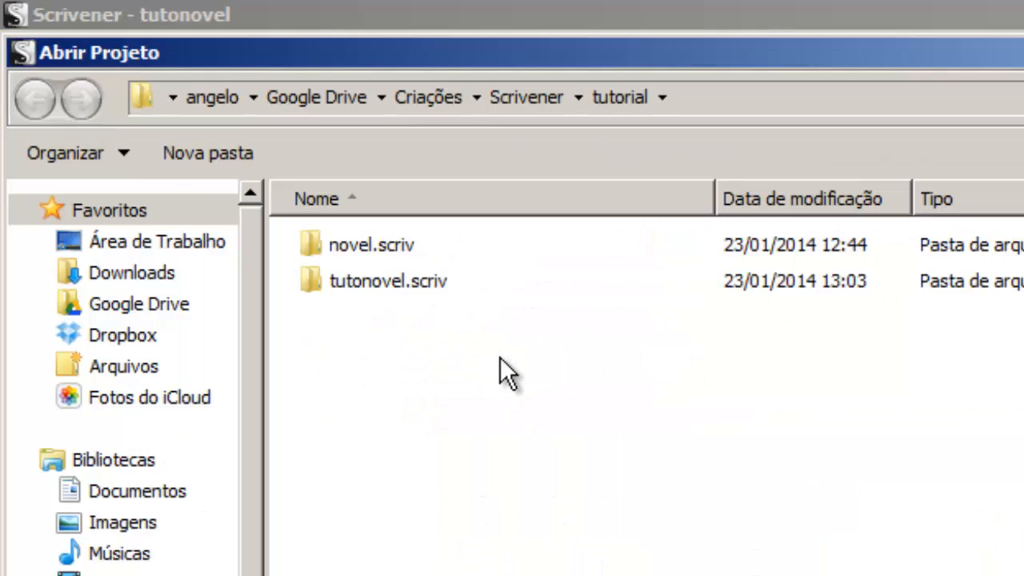
{"action": "left_click", "coordinate": [537, 103]}
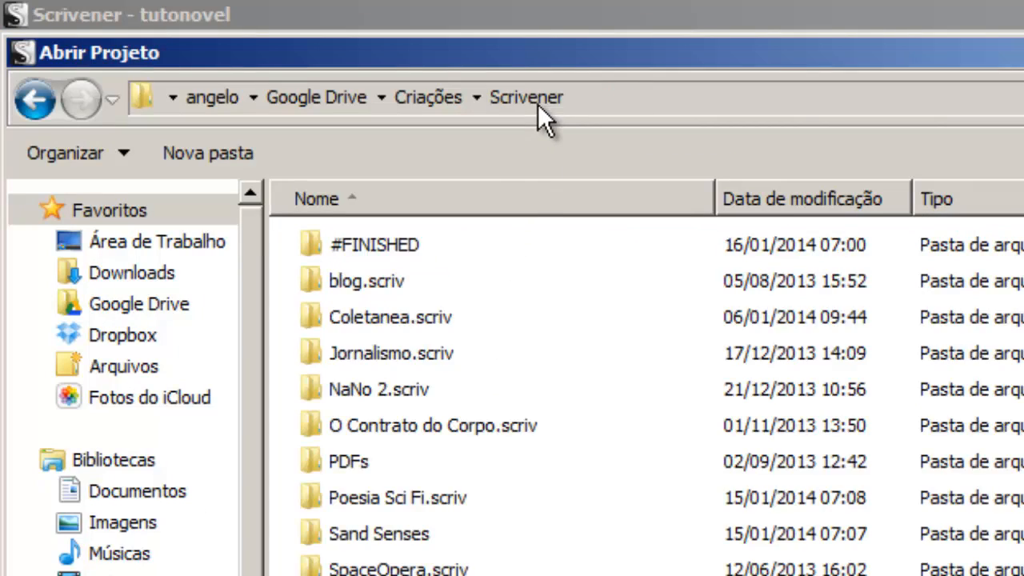
{"action": "left_click", "coordinate": [485, 349]}
{"action": "left_click", "coordinate": [485, 343]}
{"action": "key", "text": "Return"}
{"action": "key", "text": "BackSpace"}
{"action": "key", "text": "Down"}
{"action": "key", "text": "Return"}
{"action": "key", "text": "Down"}
{"action": "key", "text": "Down"}
{"action": "key", "text": "Return"}
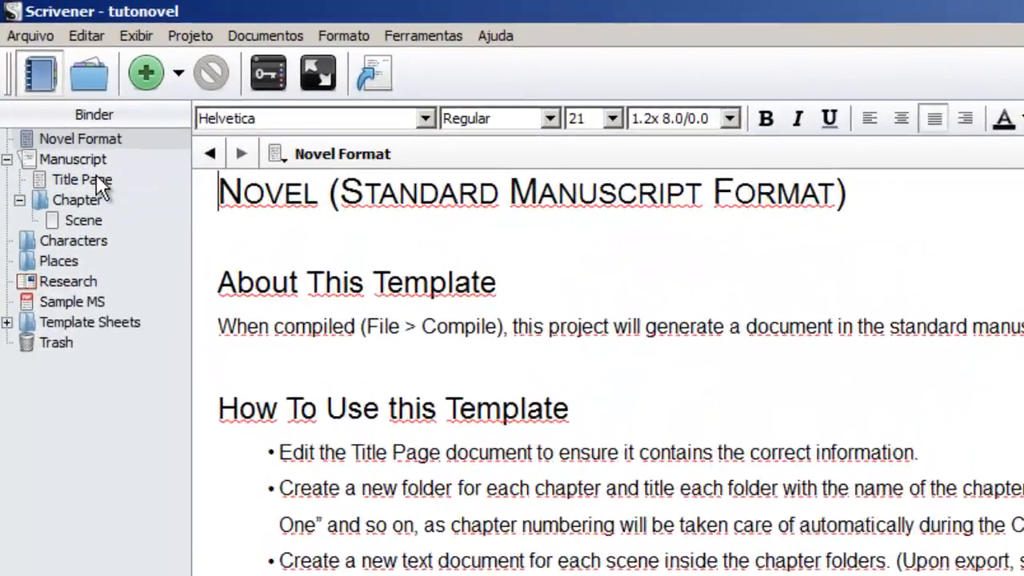
Open the tutonovel Title Page and review its address, phone, e-mail and agent placeholder lines.
{"action": "left_click", "coordinate": [53, 97]}
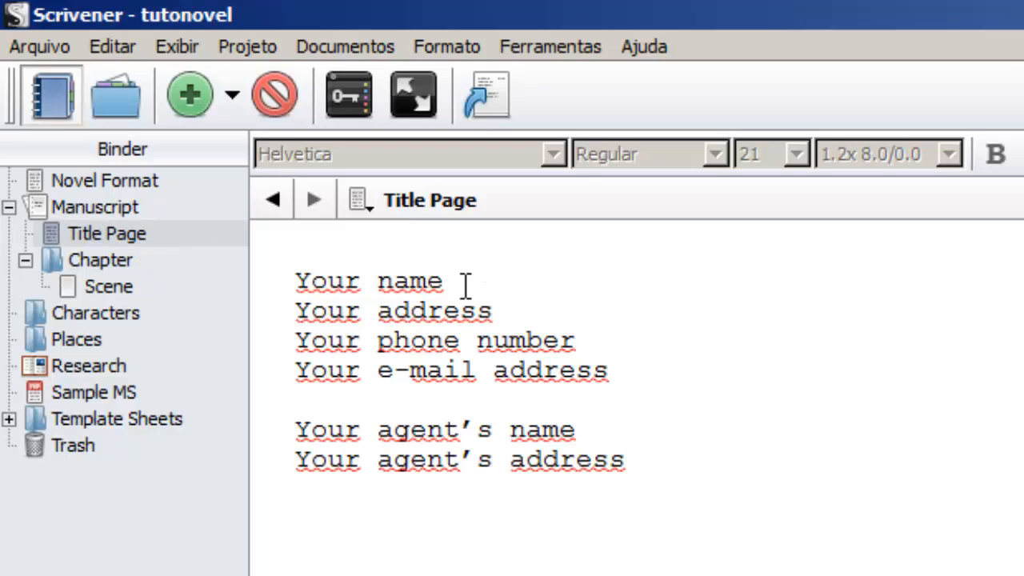
{"action": "left_click", "coordinate": [299, 288]}
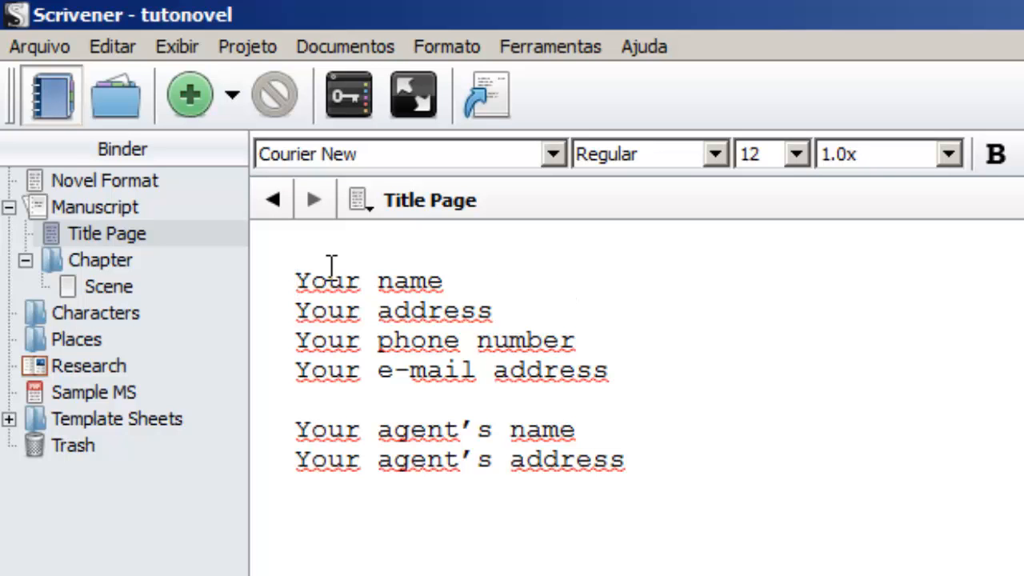
{"action": "left_click_drag", "start_coordinate": [293, 276], "coordinate": [720, 570]}
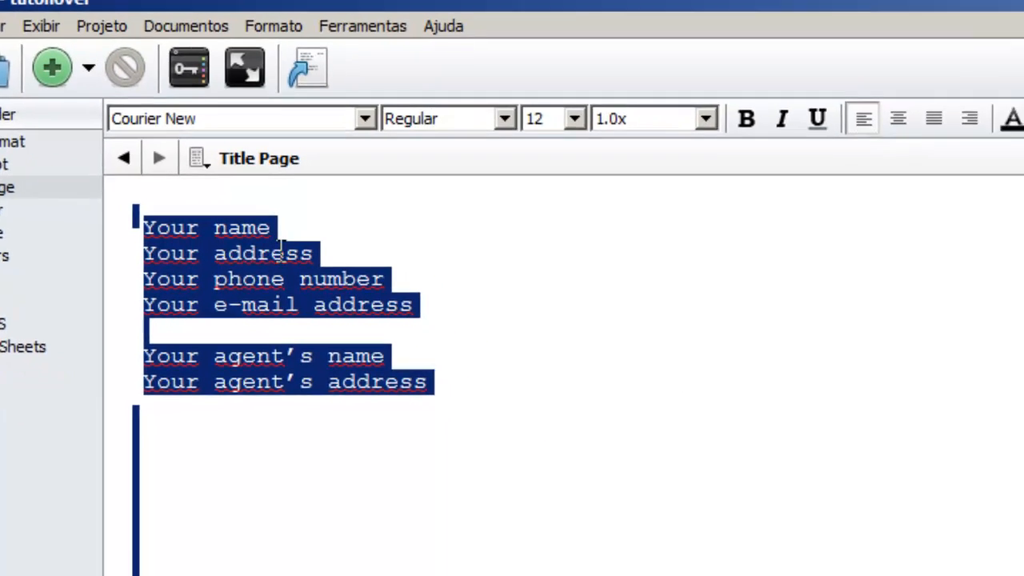
{"action": "left_click", "coordinate": [315, 273]}
{"action": "left_click", "coordinate": [309, 300]}
{"action": "left_click", "coordinate": [50, 231]}
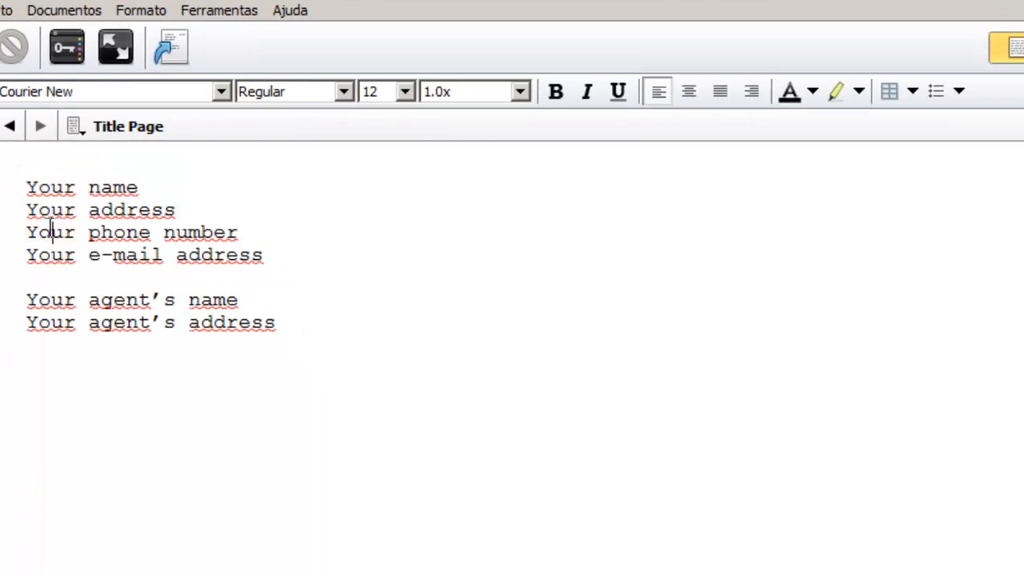
{"action": "left_click", "coordinate": [50, 256]}
{"action": "left_click", "coordinate": [55, 296]}
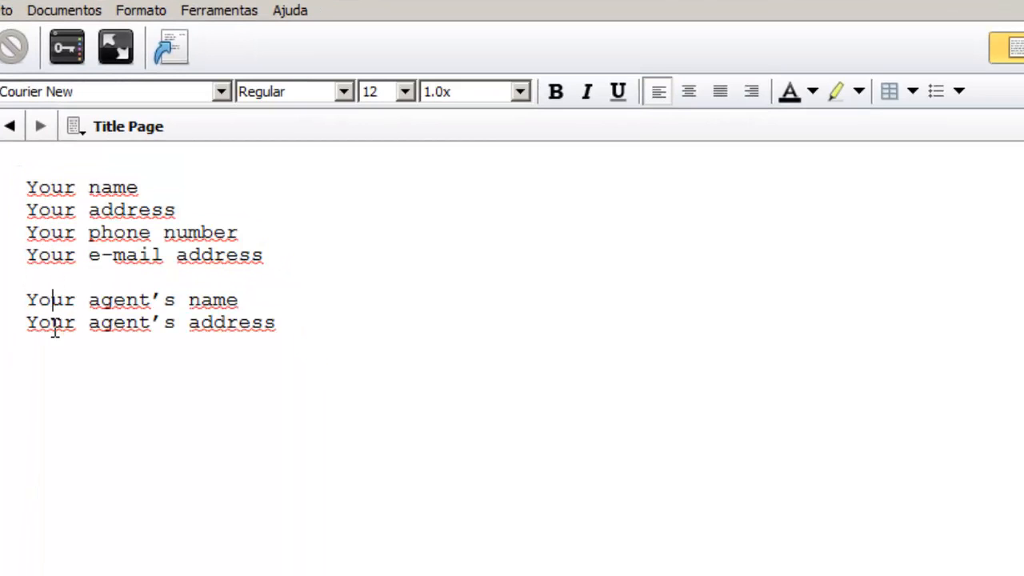
{"action": "left_click", "coordinate": [55, 326]}
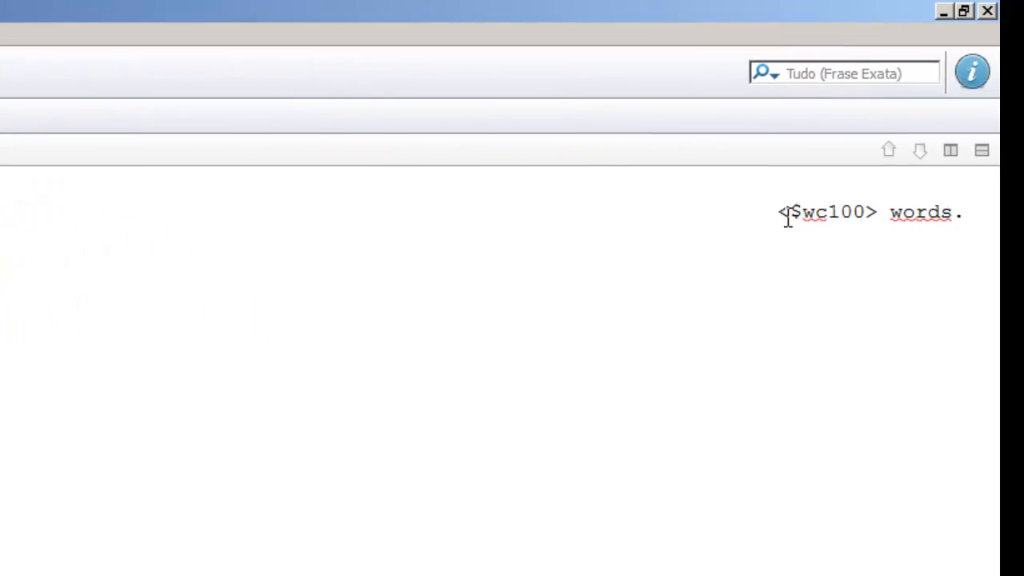
Inspect the Title Page's count line, YOUR NOVEL TITLE and byline placeholders.
{"action": "double_click", "coordinate": [893, 214]}
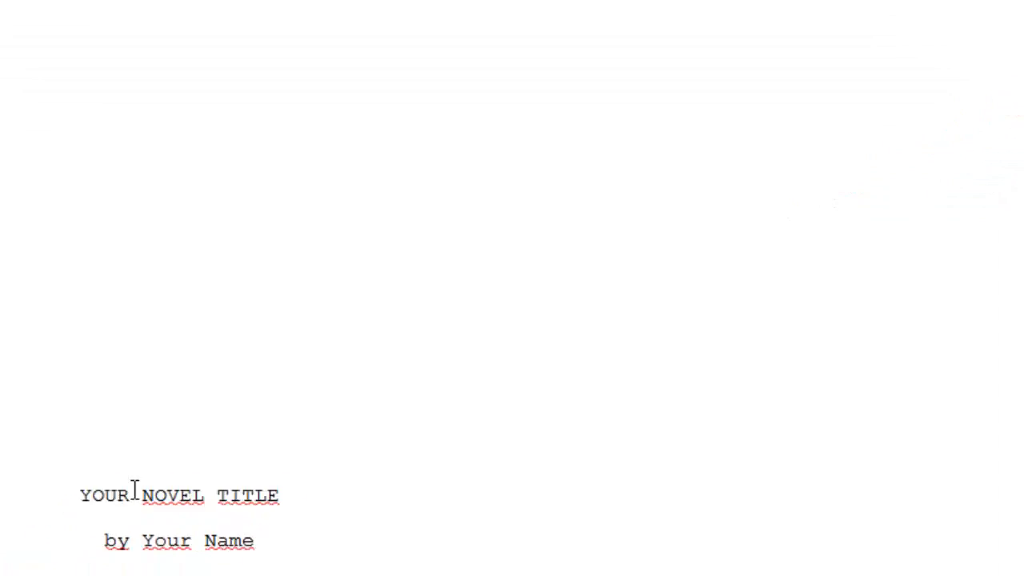
{"action": "triple_click", "coordinate": [384, 337]}
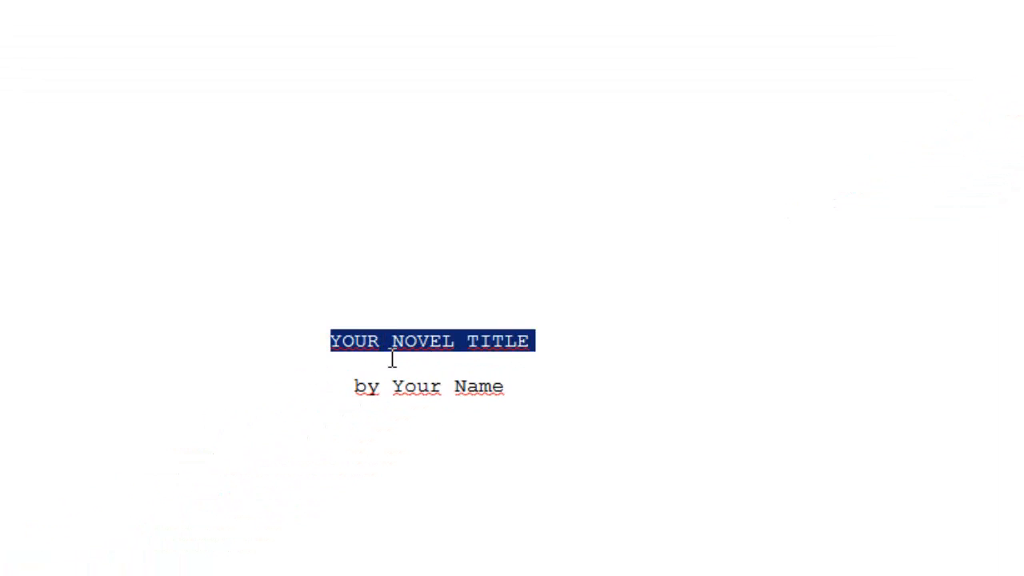
{"action": "triple_click", "coordinate": [400, 385]}
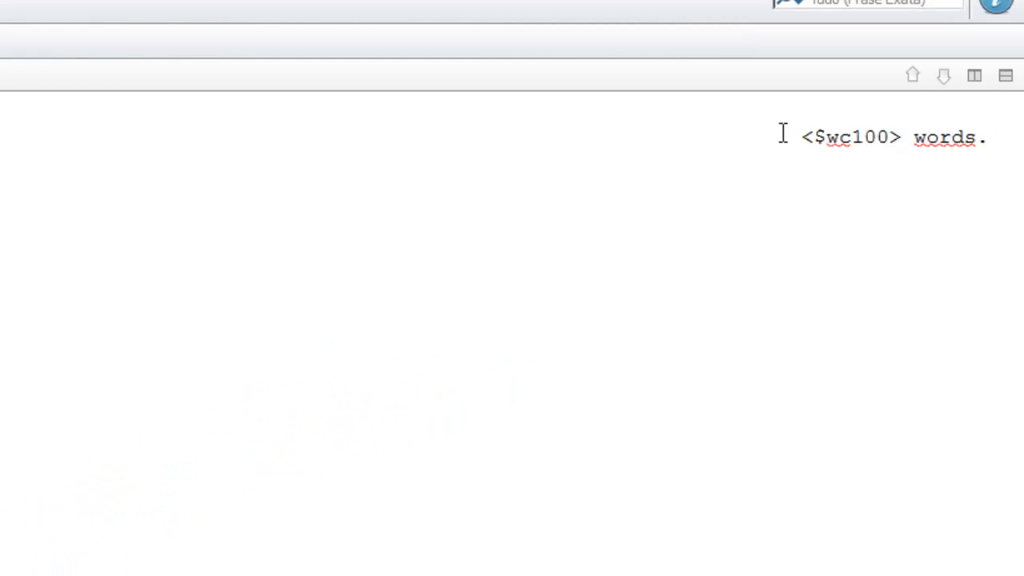
{"action": "left_click_drag", "start_coordinate": [821, 142], "coordinate": [854, 138]}
{"action": "left_click", "coordinate": [828, 140]}
{"action": "left_click", "coordinate": [888, 138]}
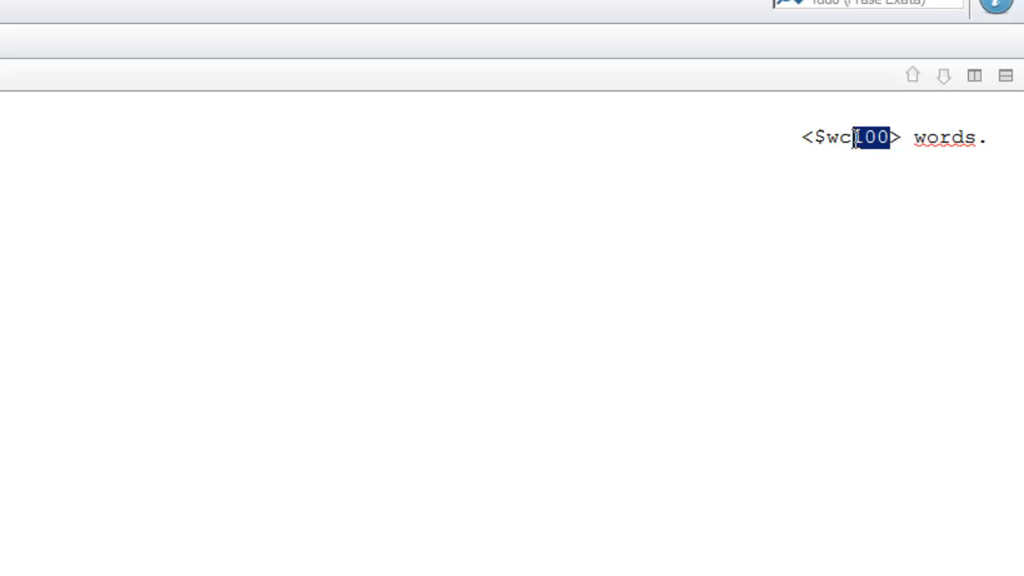
{"action": "left_click", "coordinate": [855, 139]}
Change the count placeholder from <$wc100> to <$cc>.
{"action": "left_click_drag", "start_coordinate": [885, 137], "coordinate": [827, 144]}
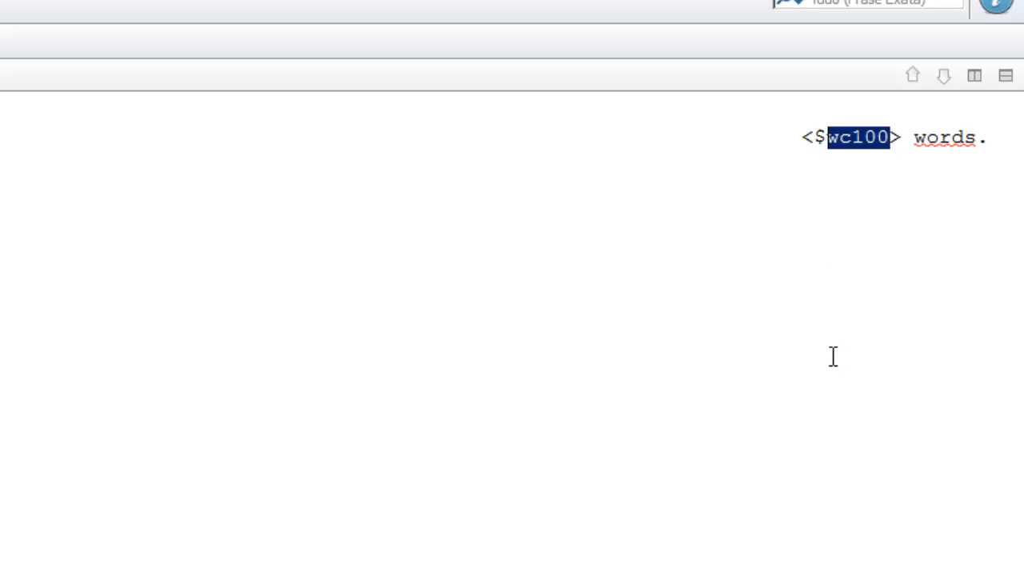
{"action": "type", "text": "cc"}
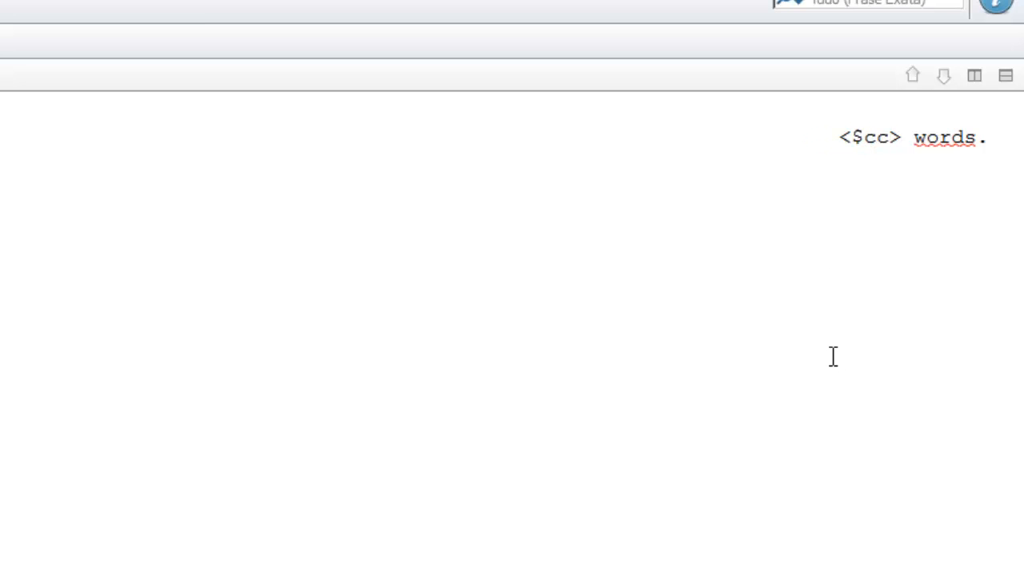
{"action": "type", "text": "100"}
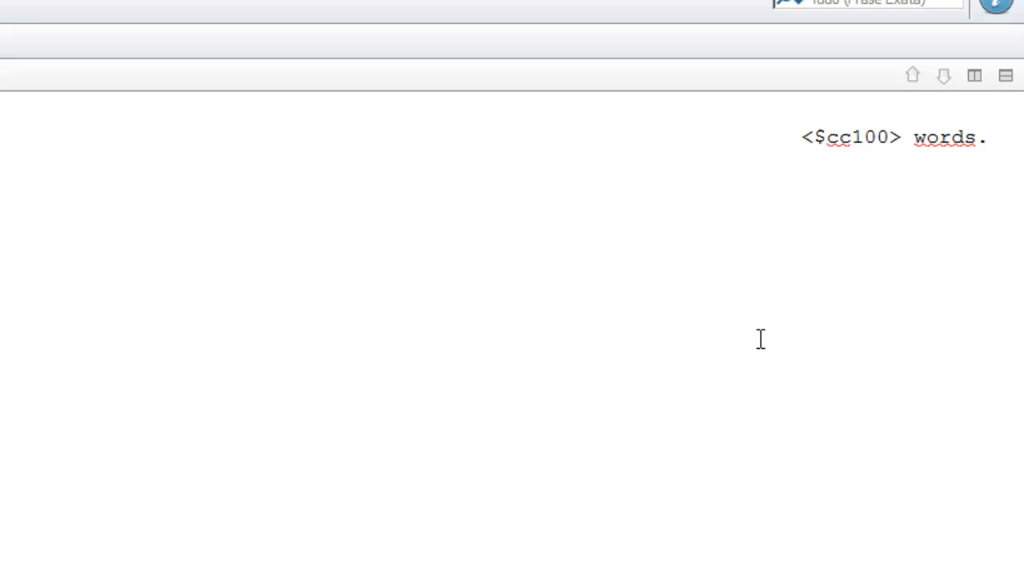
{"action": "key", "text": "BackSpace"}
{"action": "key", "text": "BackSpace"}
{"action": "key", "text": "BackSpace"}
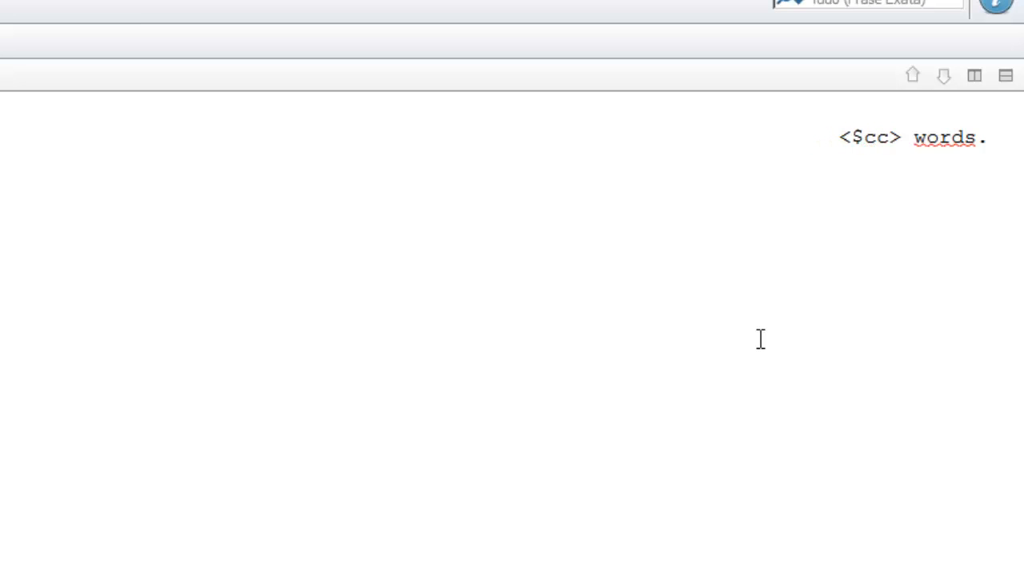
{"action": "left_click", "coordinate": [967, 137]}
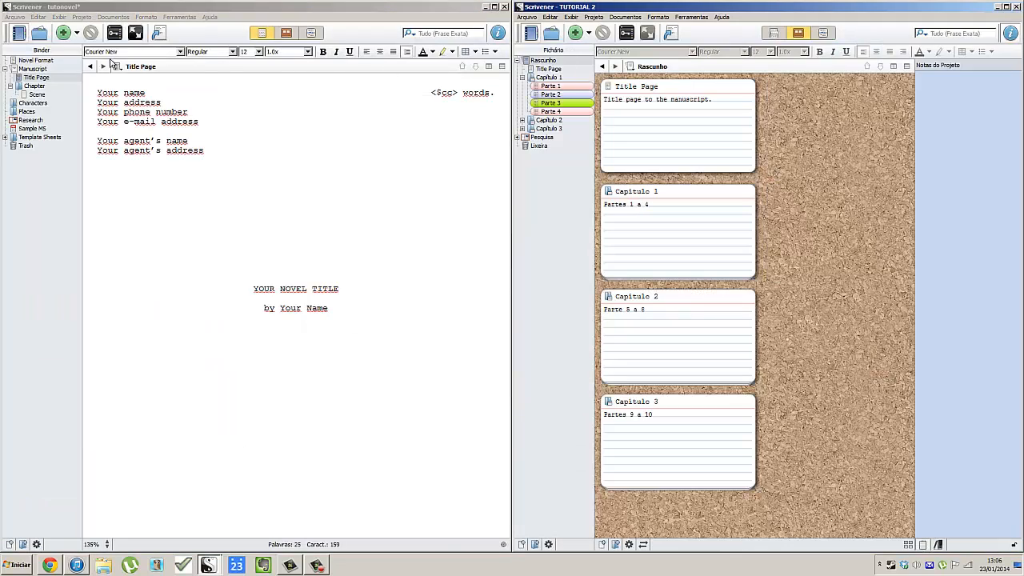
Move the TUTORIAL 2 window aside to uncover the novel project's Title Page.
{"action": "left_click", "coordinate": [35, 81]}
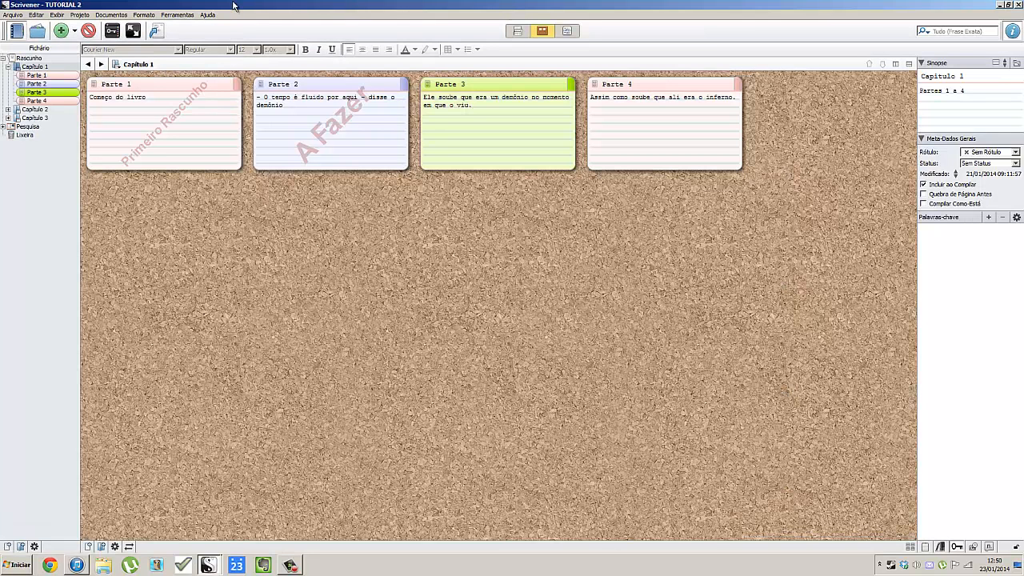
{"action": "left_click", "coordinate": [34, 58]}
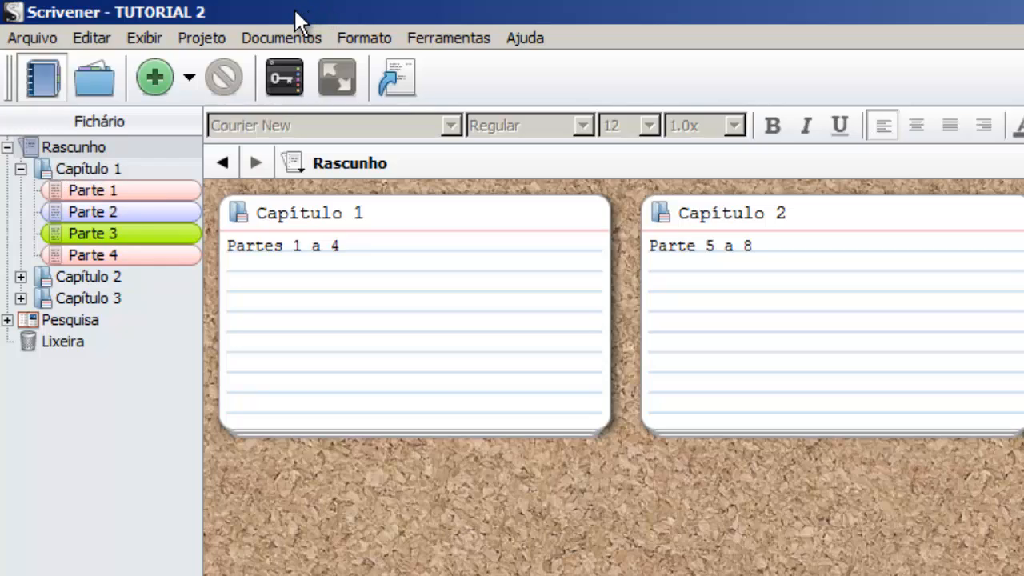
{"action": "left_click_drag", "start_coordinate": [295, 12], "coordinate": [669, 135]}
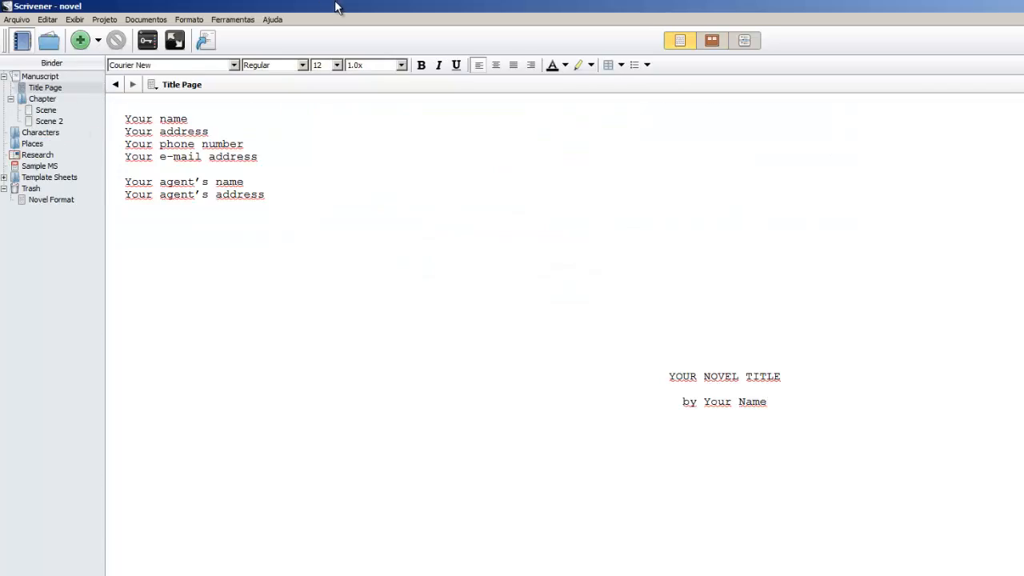
Copy the novel template's Title Page into TUTORIAL 2's Rascunho and open it.
{"action": "left_click_drag", "start_coordinate": [336, 7], "coordinate": [620, 251]}
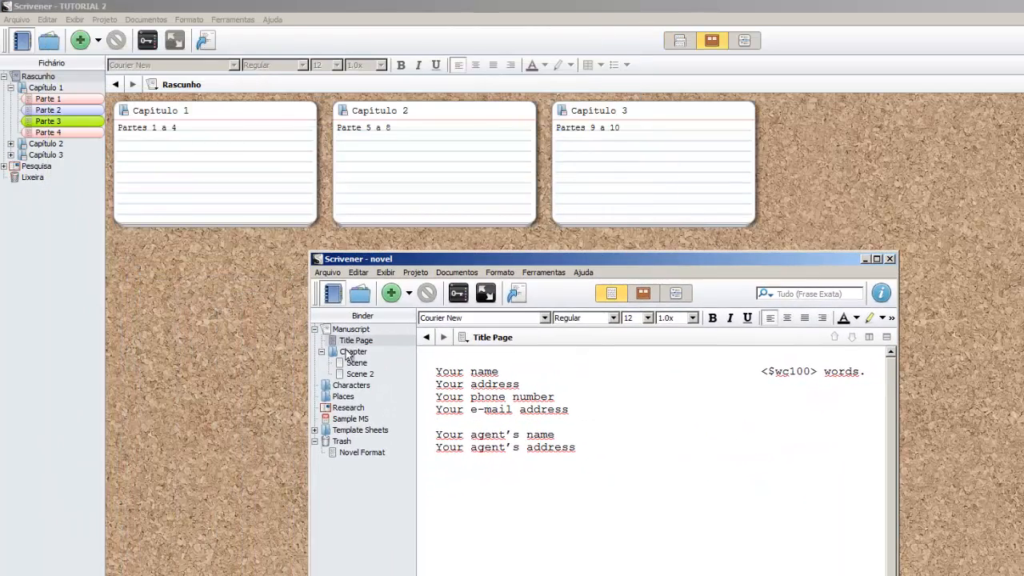
{"action": "left_click_drag", "start_coordinate": [352, 341], "coordinate": [55, 89]}
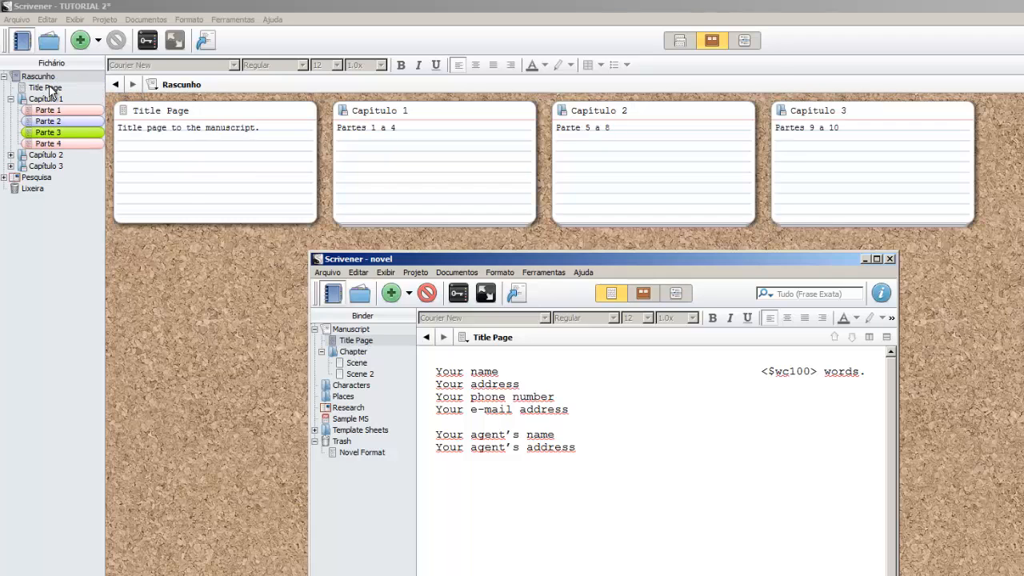
{"action": "left_click", "coordinate": [49, 89]}
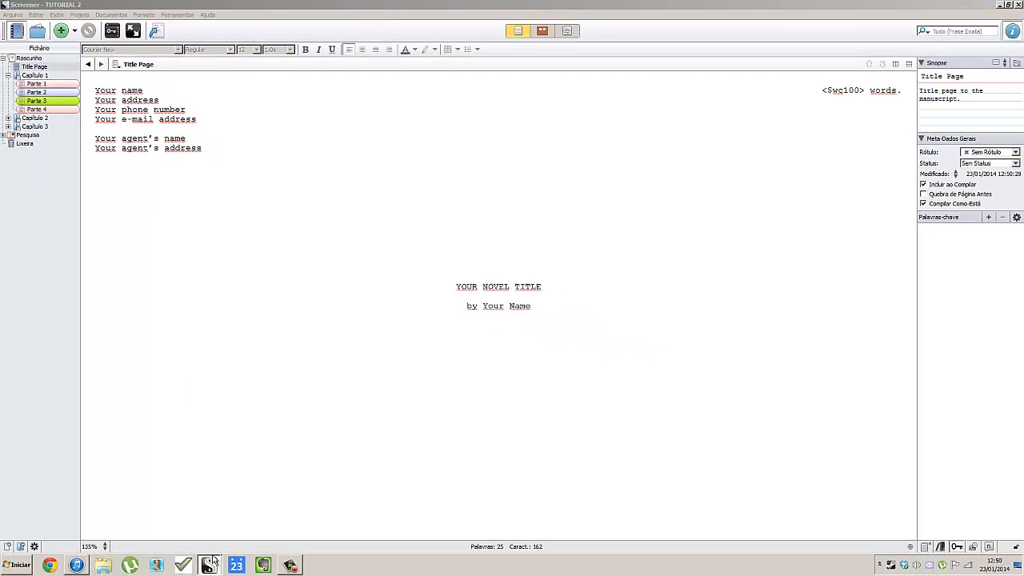
Close the novel template project window.
{"action": "left_click", "coordinate": [213, 563]}
{"action": "left_click", "coordinate": [248, 527]}
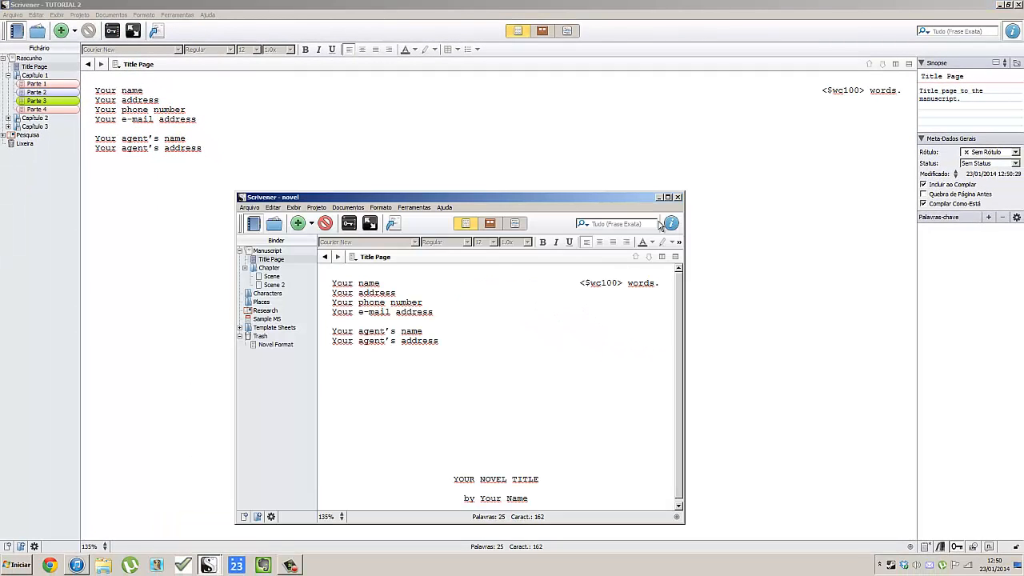
{"action": "left_click_drag", "start_coordinate": [608, 198], "coordinate": [389, 156]}
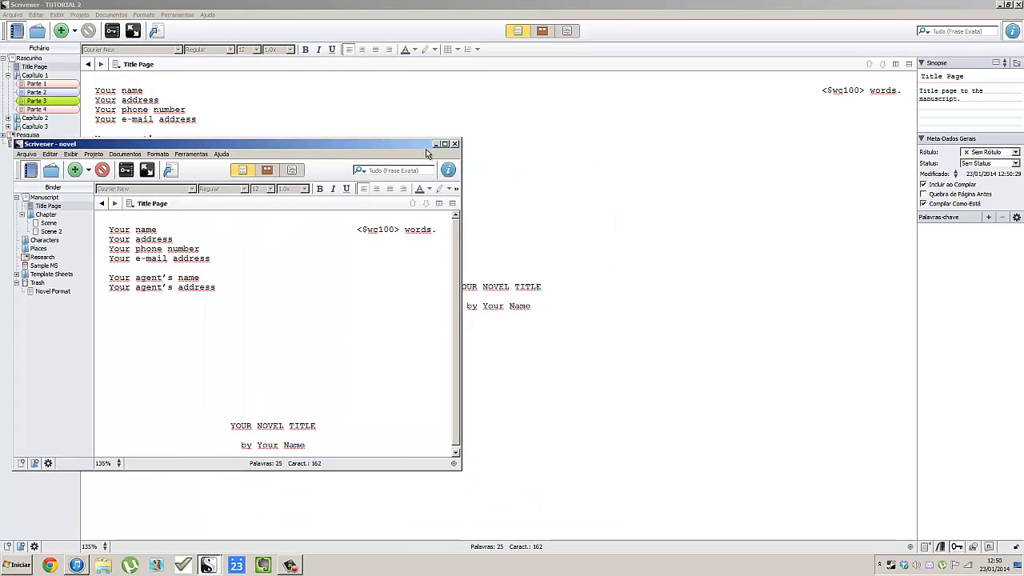
{"action": "left_click", "coordinate": [459, 155]}
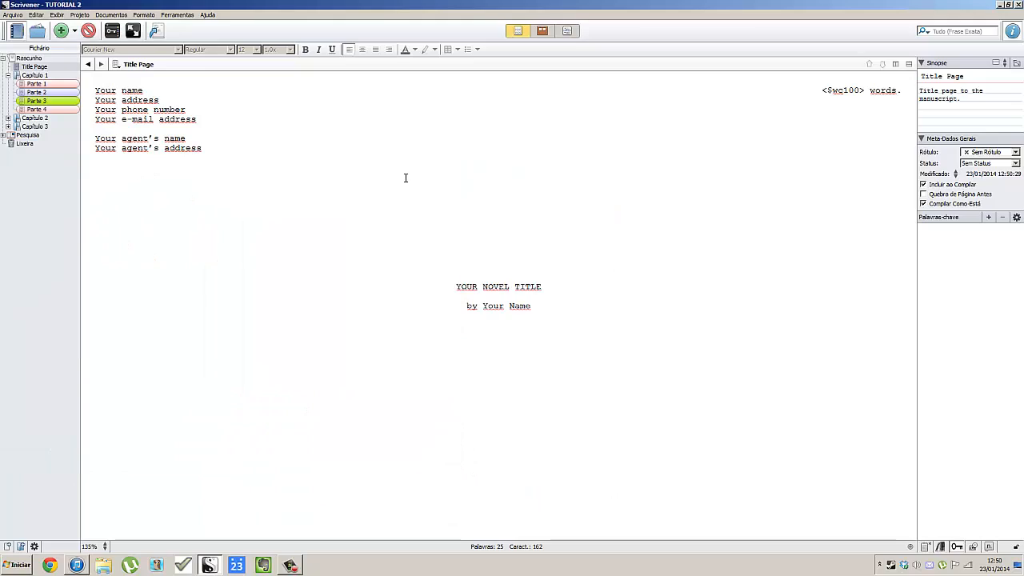
Replace the Title Page's placeholder name line with the author's name.
{"action": "left_click", "coordinate": [30, 58]}
{"action": "left_click", "coordinate": [33, 66]}
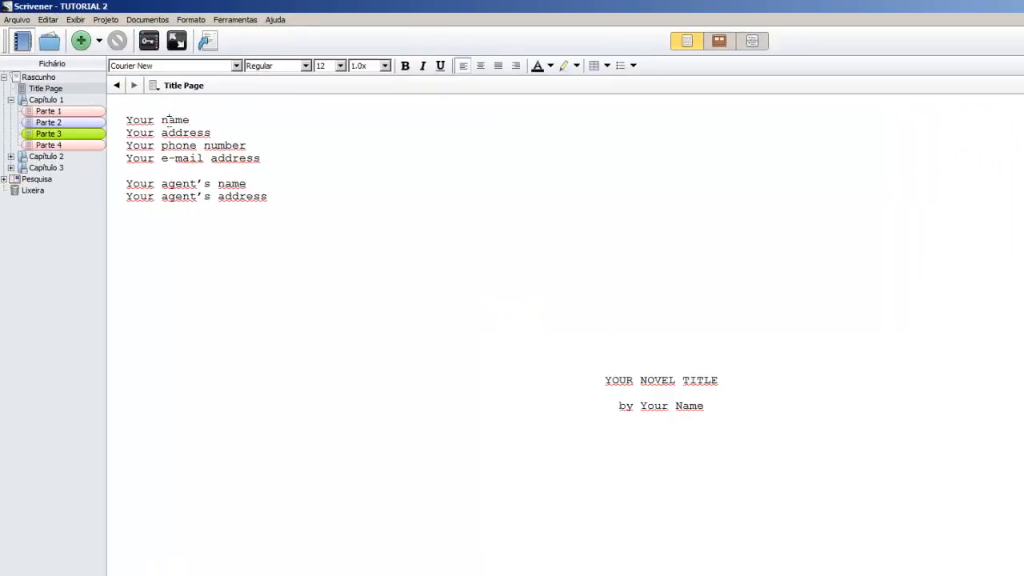
{"action": "triple_click", "coordinate": [128, 90]}
{"action": "type", "text": "Angelo Dias"}
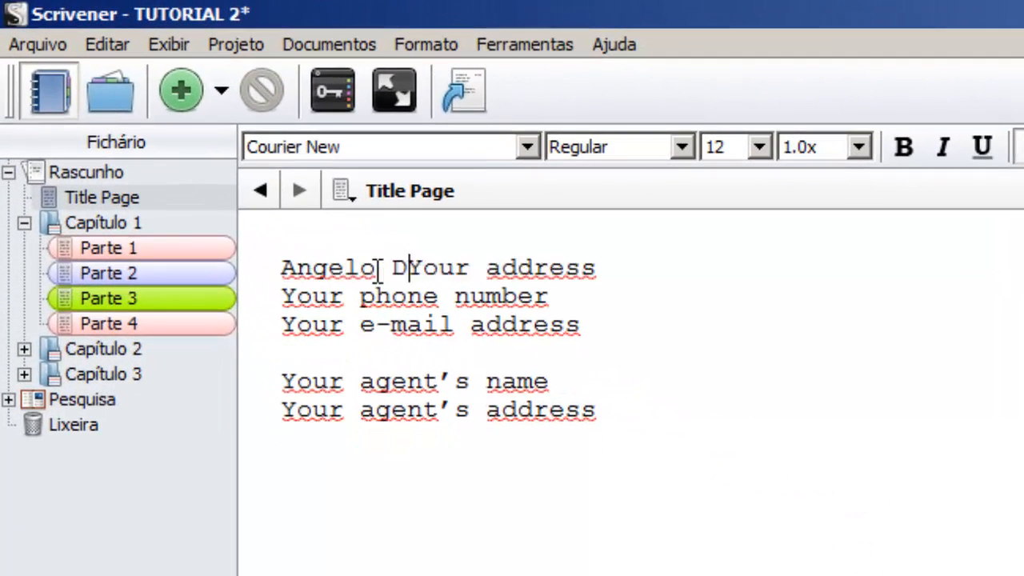
Remove the address and phone placeholder lines and enter the author's e-mail address.
{"action": "key", "text": "Return"}
{"action": "key", "text": "ctrl+shift+Right"}
{"action": "key", "text": "ctrl+shift+Right"}
{"action": "key", "text": "Delete"}
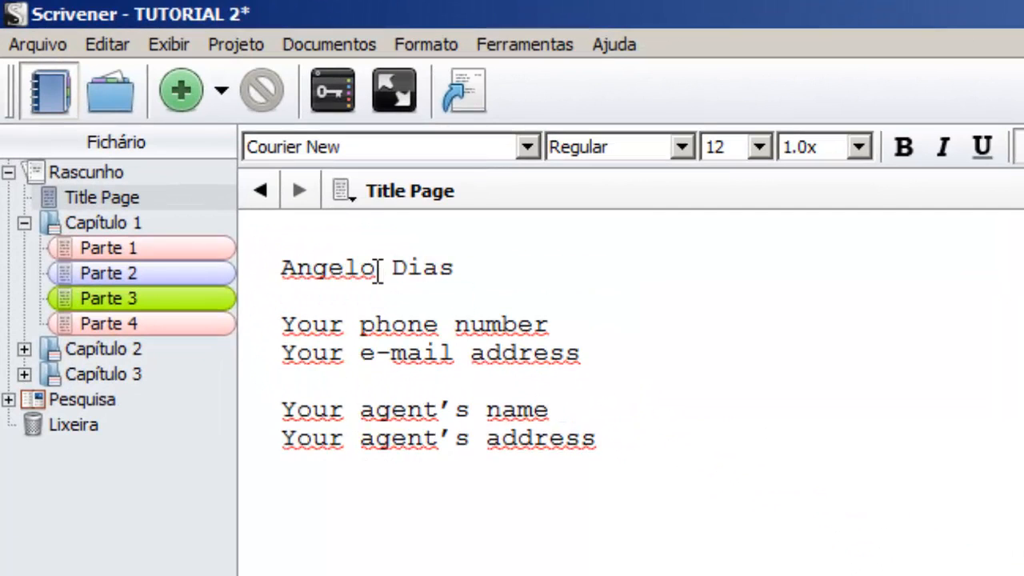
{"action": "key", "text": "Delete"}
{"action": "key", "text": "ctrl+shift+Right"}
{"action": "key", "text": "ctrl+shift+Right"}
{"action": "key", "text": "ctrl+shift+Right"}
{"action": "key", "text": "Delete"}
{"action": "key", "text": "Delete"}
{"action": "key", "text": "ctrl+shift+Right"}
{"action": "key", "text": "ctrl+shift+Right"}
{"action": "key", "text": "ctrl+shift+Right"}
{"action": "key", "text": "ctrl+shift+Right"}
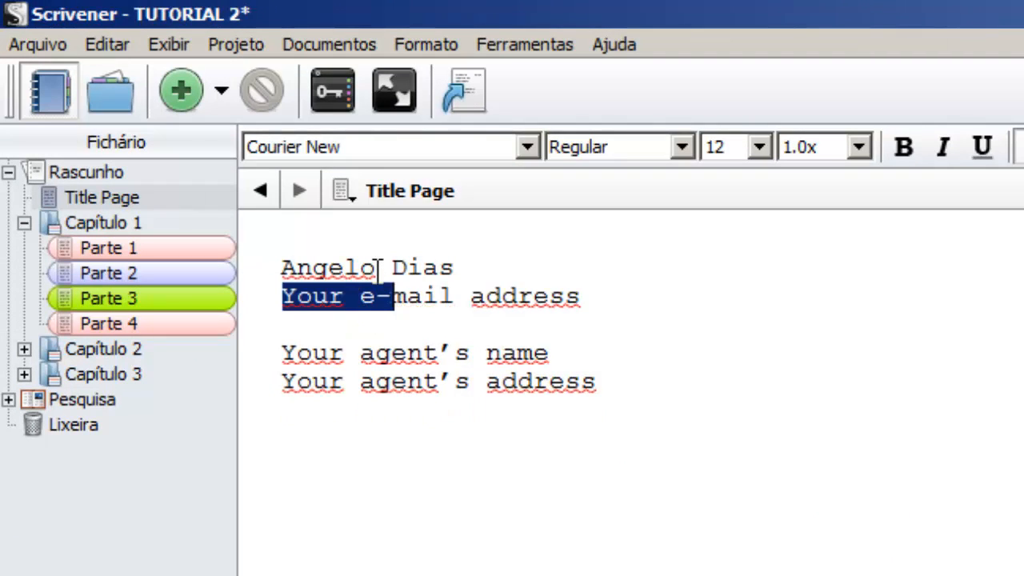
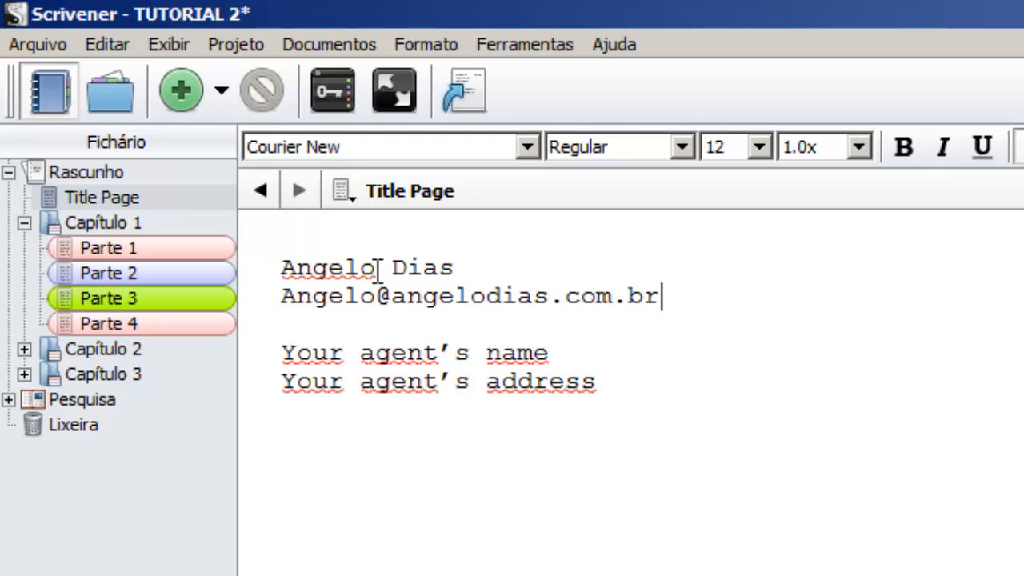
Delete the agent's name and address placeholder lines.
{"action": "key", "text": "Down"}
{"action": "key", "text": "Down"}
{"action": "key", "text": "shift+Down"}
{"action": "key", "text": "shift+Down"}
{"action": "key", "text": "Delete"}
{"action": "key", "text": "ctrl+z"}
{"action": "key", "text": "Down"}
{"action": "key", "text": "Up"}
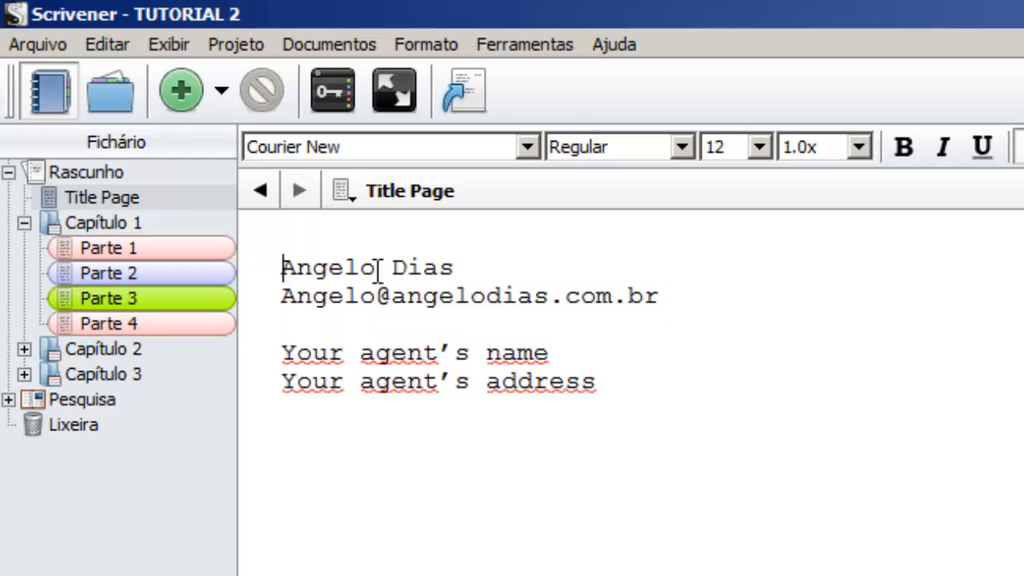
{"action": "key", "text": "Down"}
{"action": "key", "text": "Down"}
{"action": "key", "text": "shift+Down"}
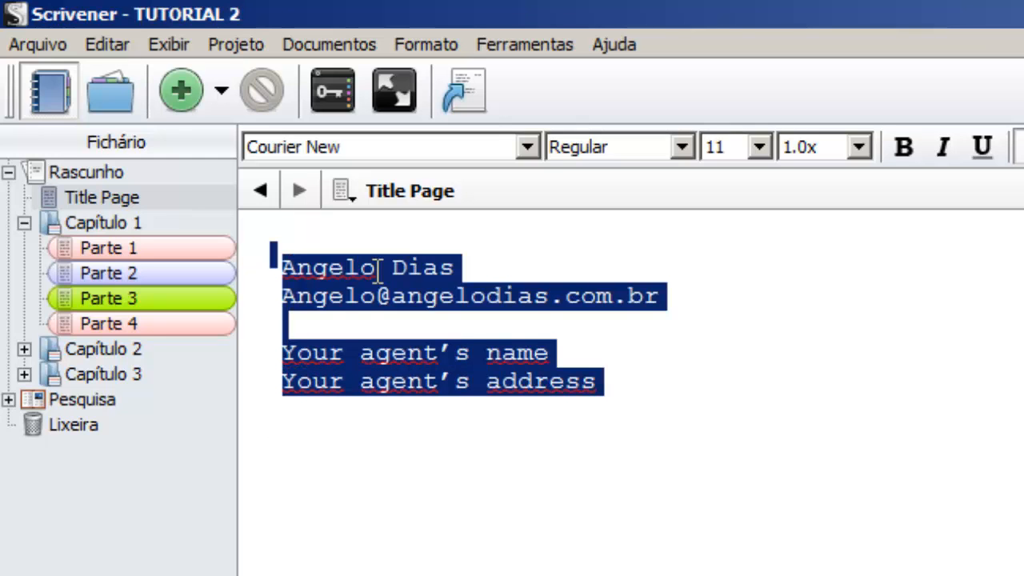
{"action": "key", "text": "shift+Up"}
{"action": "key", "text": "Up"}
{"action": "key", "text": "Up"}
{"action": "key", "text": "Down"}
{"action": "key", "text": "ctrl+shift+Right"}
{"action": "key", "text": "ctrl+shift+Right"}
{"action": "key", "text": "ctrl+shift+Right"}
{"action": "key", "text": "ctrl+shift+Right"}
{"action": "key", "text": "ctrl+shift+Right"}
{"action": "key", "text": "ctrl+shift+Right"}
{"action": "key", "text": "ctrl+shift+Right"}
{"action": "key", "text": "ctrl+shift+Right"}
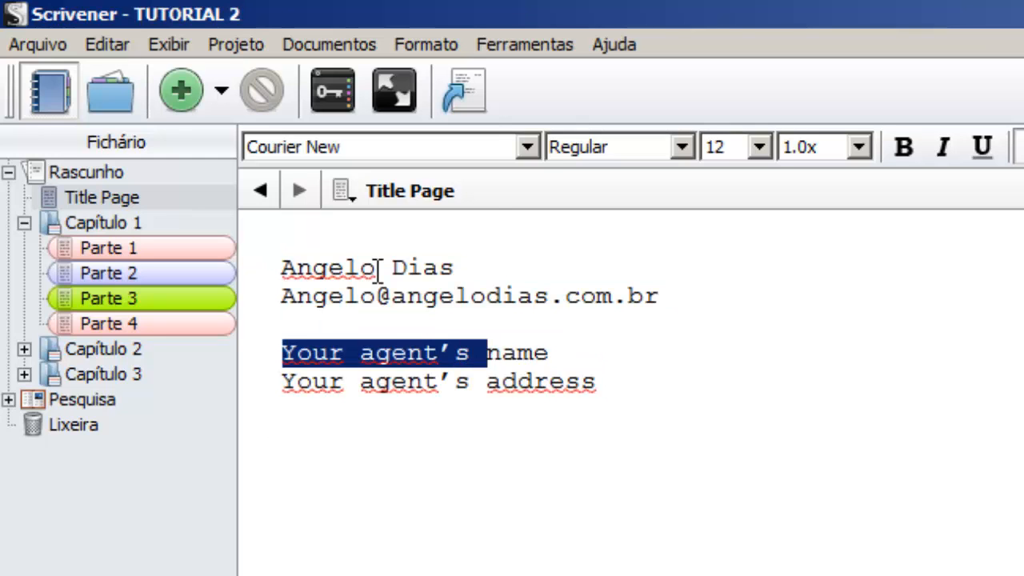
{"action": "key", "text": "Delete"}
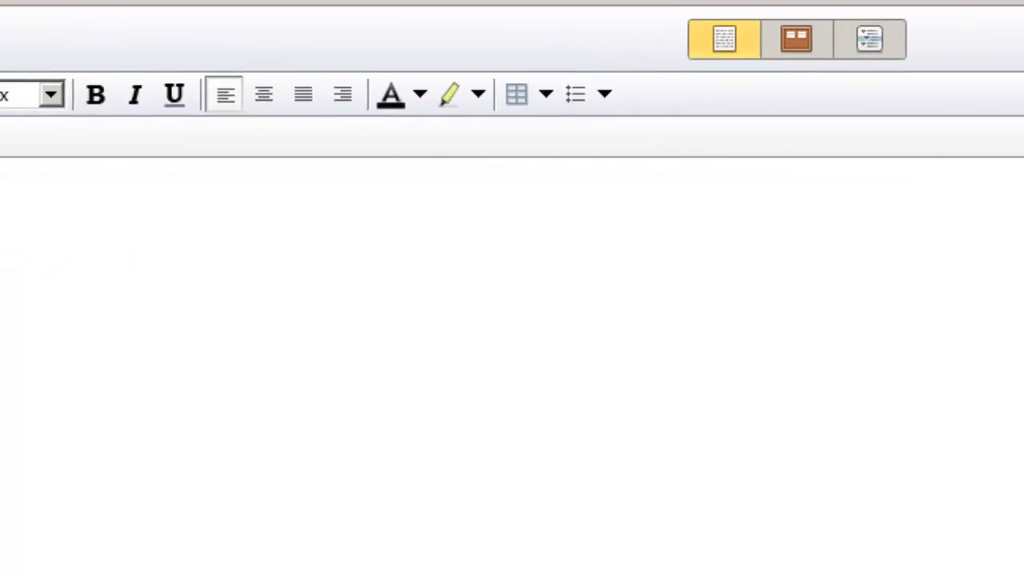
Change the count label 'words' to 'palavras' and the title to 'Tutorial'.
{"action": "double_click", "coordinate": [878, 169]}
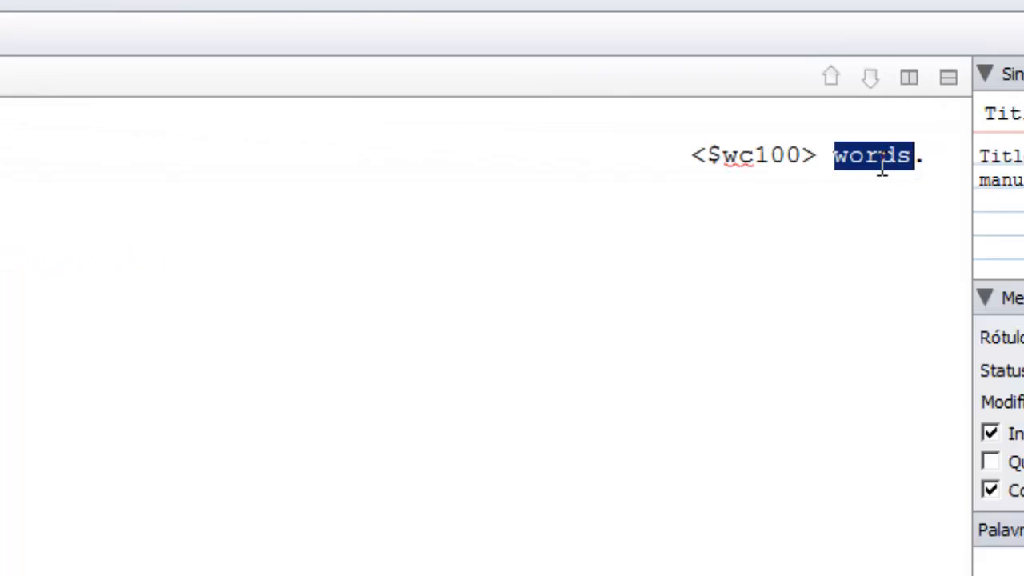
{"action": "type", "text": "palavr"}
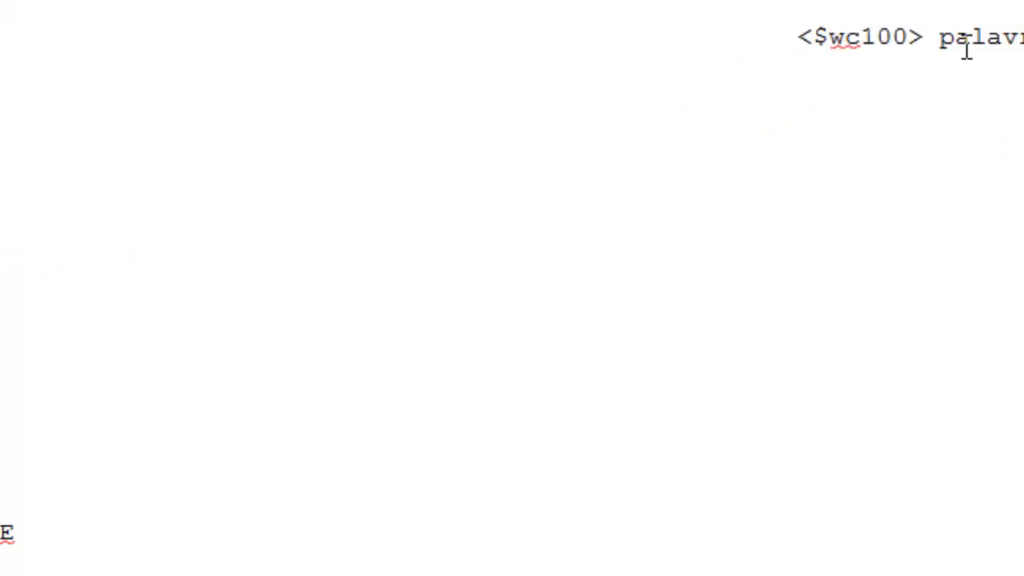
{"action": "left_click_drag", "start_coordinate": [316, 320], "coordinate": [590, 308]}
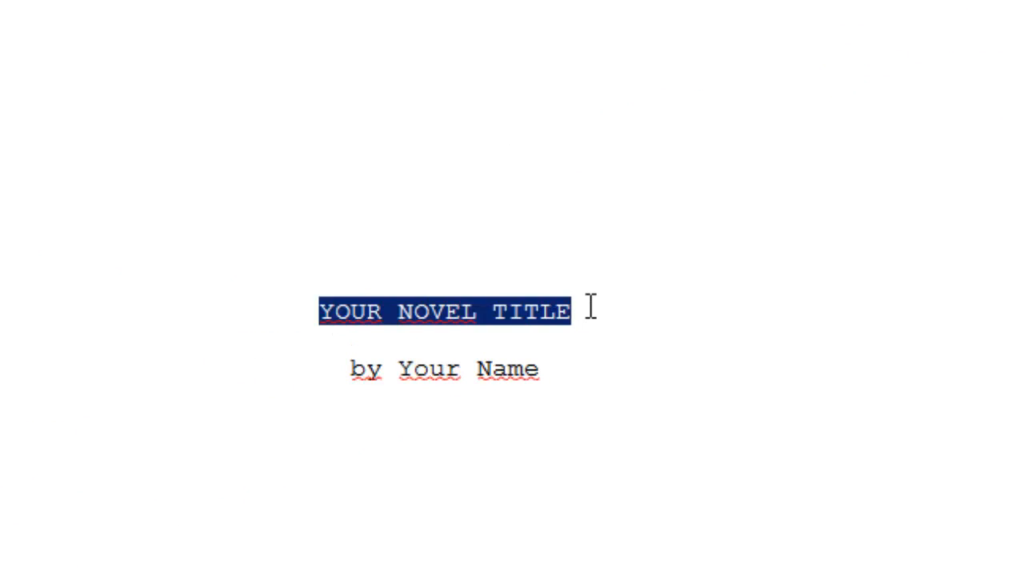
{"action": "type", "text": "Tutorial"}
Replace the 'by Your Name' byline with 'Por' followed by the author's name.
{"action": "key", "text": "Down"}
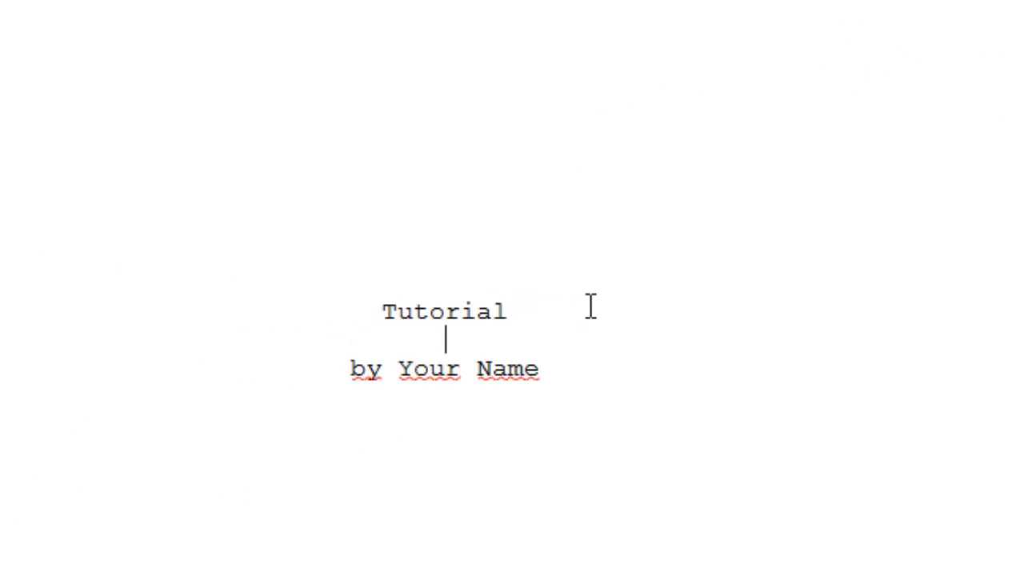
{"action": "key", "text": "Down"}
{"action": "key", "text": "End"}
{"action": "key", "text": "shift+Home"}
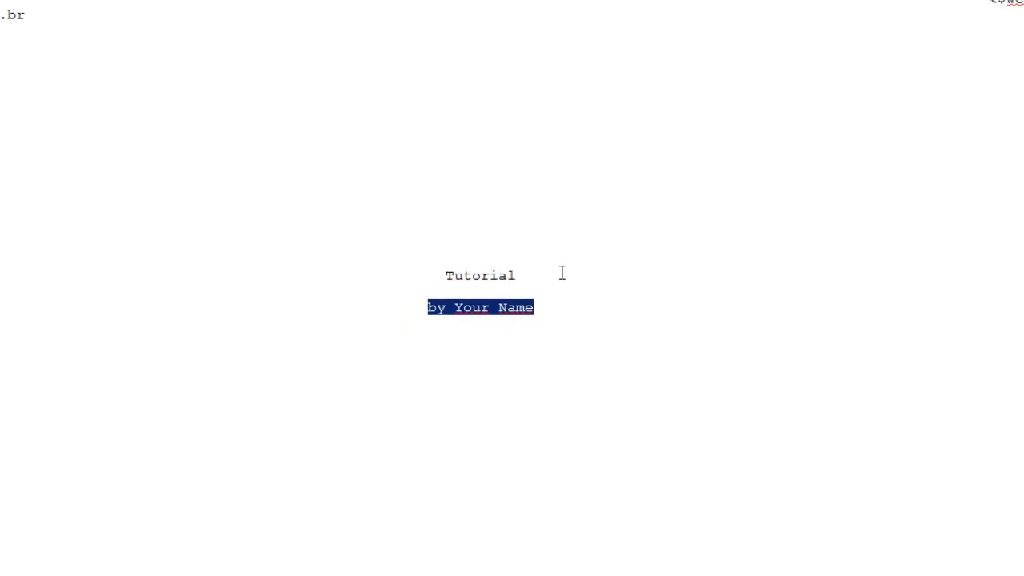
{"action": "type", "text": "Por angelo Dias"}
{"action": "key", "text": "ctrl+Left"}
{"action": "key", "text": "ctrl+Left"}
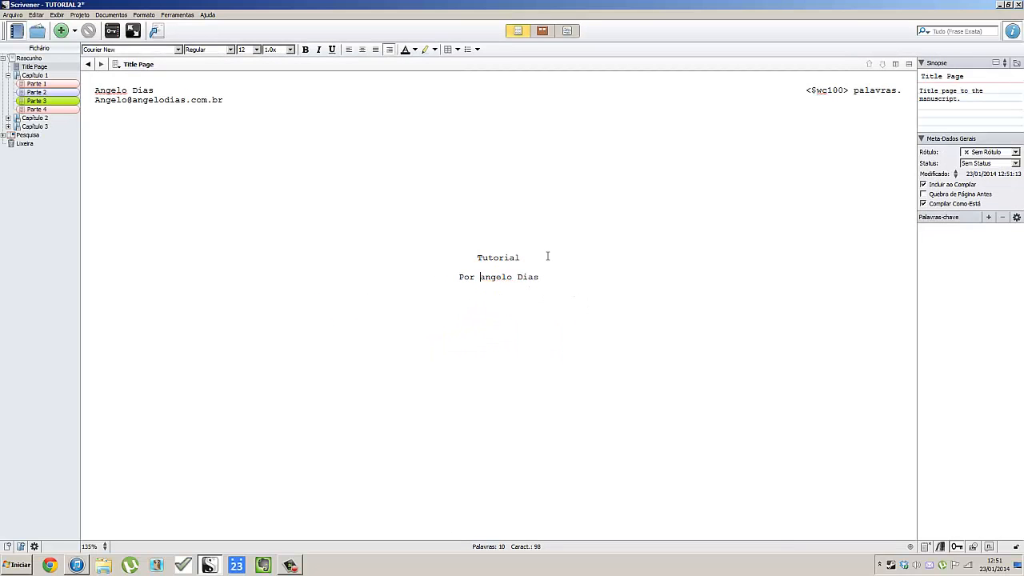
{"action": "key", "text": "Delete"}
{"action": "type", "text": "A"}
{"action": "key", "text": "Up"}
{"action": "key", "text": "Up"}
{"action": "key", "text": "End"}
Browse the Parte and Capítulo items in the binder, select Rascunho, and open Compilar from Arquivo.
{"action": "left_click", "coordinate": [38, 84]}
{"action": "left_click", "coordinate": [70, 92]}
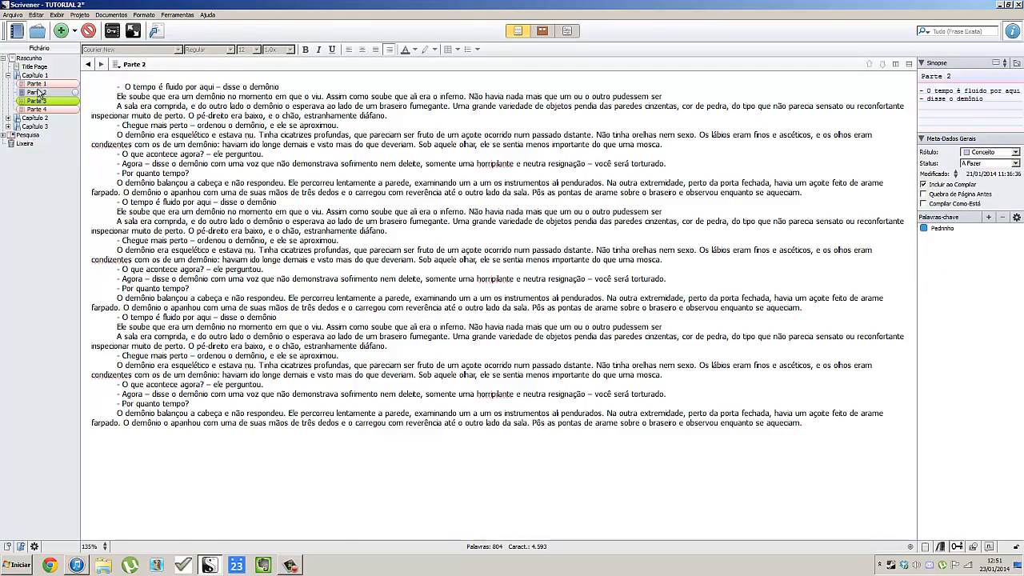
{"action": "left_click", "coordinate": [35, 74]}
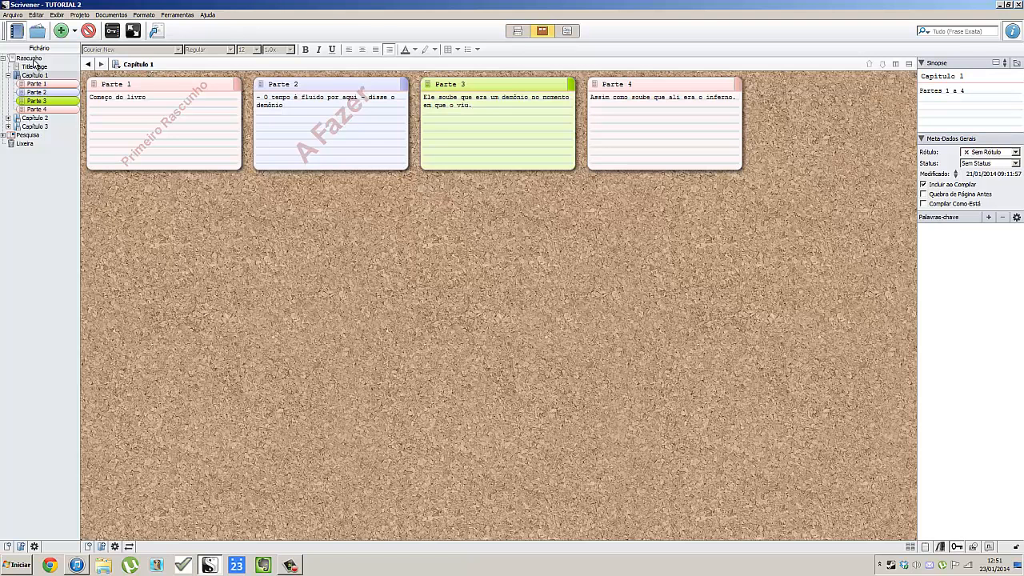
{"action": "left_click", "coordinate": [34, 60]}
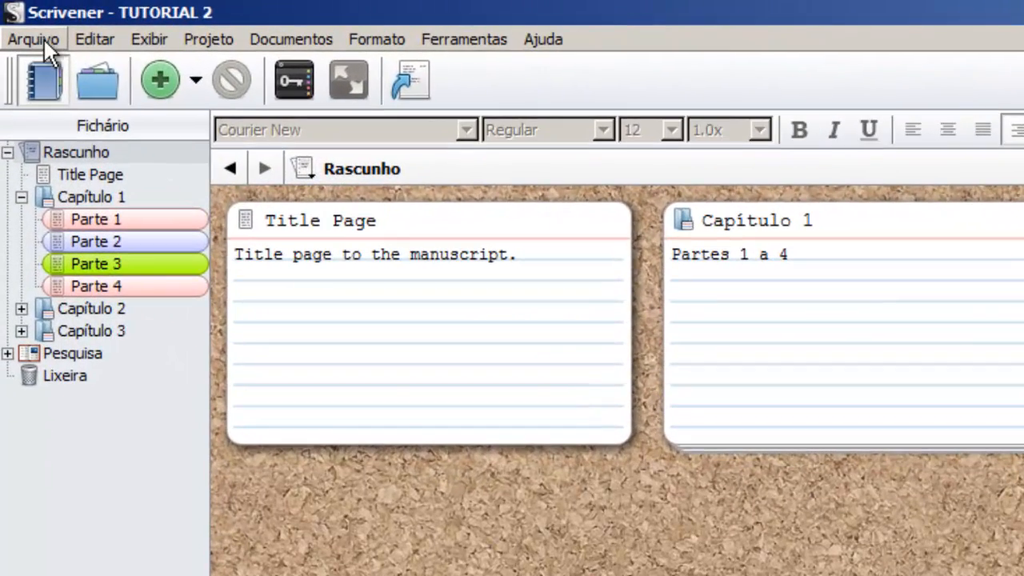
{"action": "left_click", "coordinate": [43, 38]}
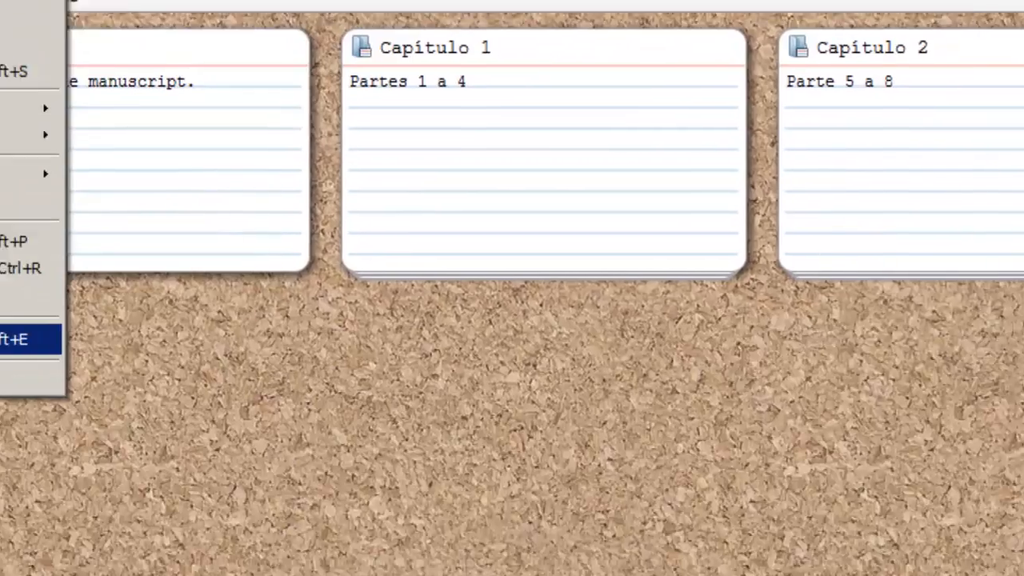
{"action": "left_click", "coordinate": [69, 511]}
Browse the Formatar Como list and pick Novel Standard Manuscript Format instead of Personalizado.
{"action": "left_click", "coordinate": [548, 381]}
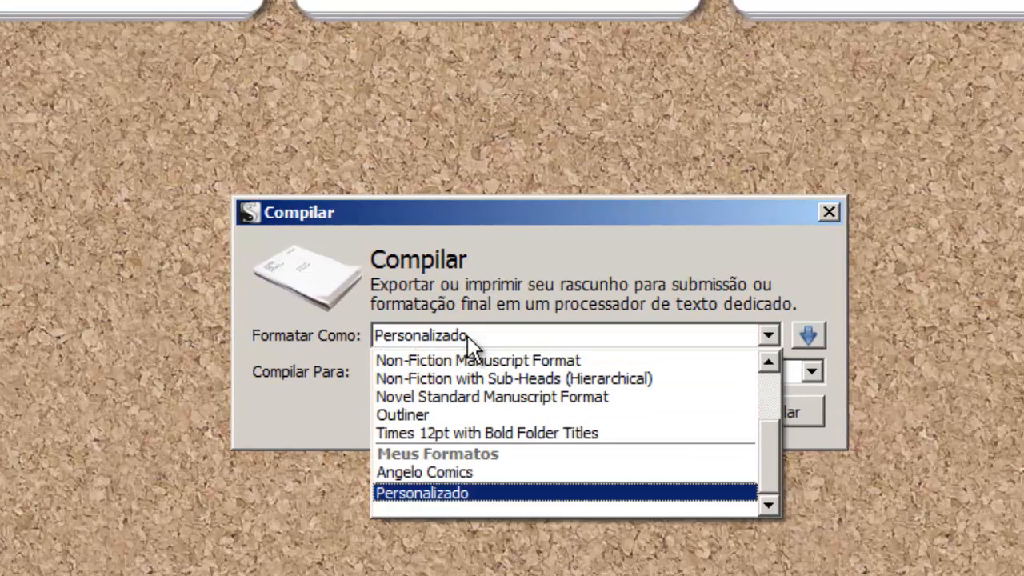
{"action": "left_click", "coordinate": [468, 336]}
{"action": "left_click", "coordinate": [468, 336]}
{"action": "left_click", "coordinate": [468, 336]}
{"action": "left_click", "coordinate": [468, 336]}
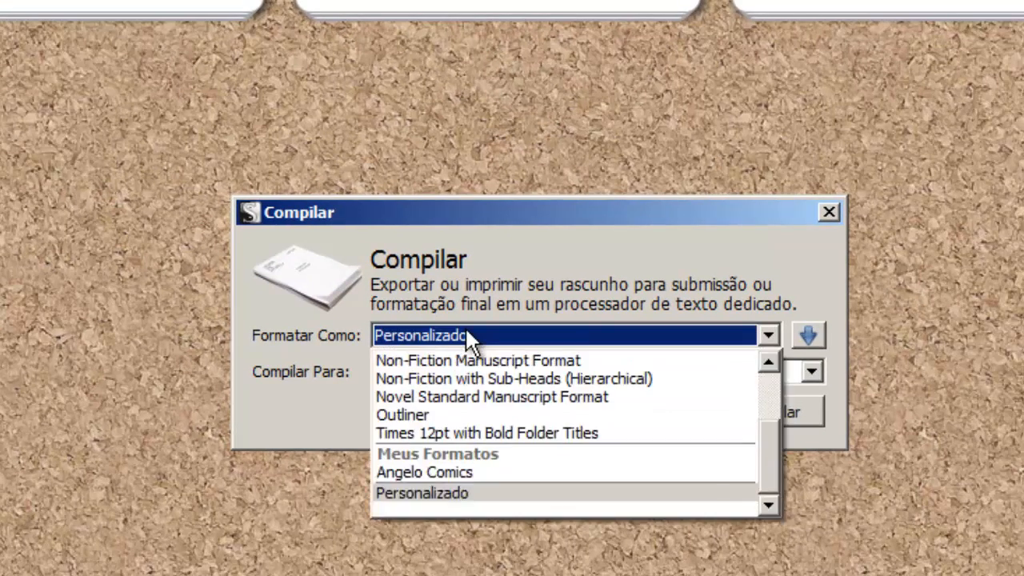
{"action": "scroll", "coordinate": [516, 437], "scroll_direction": "up", "scroll_amount": 3}
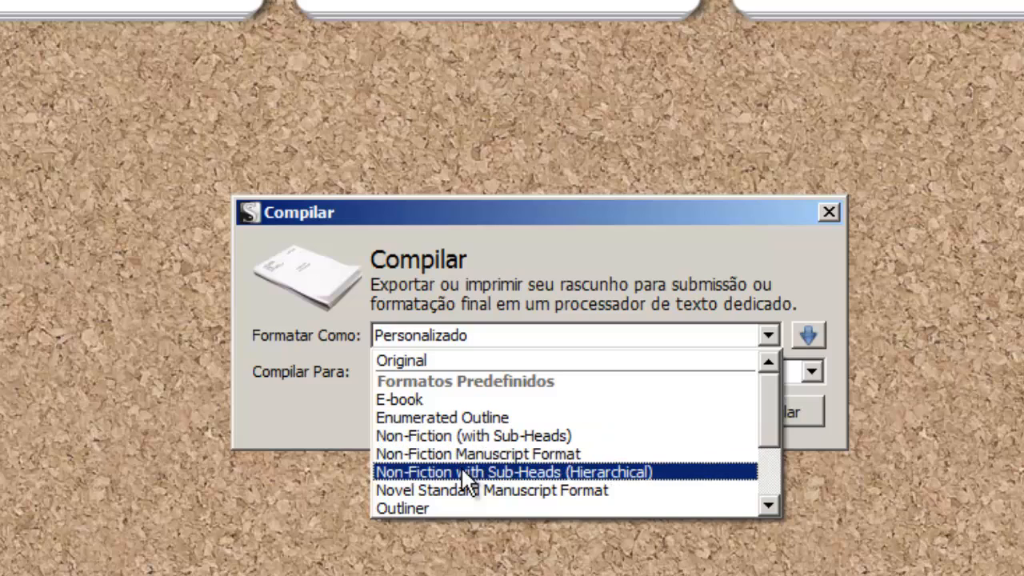
{"action": "scroll", "coordinate": [560, 488], "scroll_direction": "down", "scroll_amount": 1}
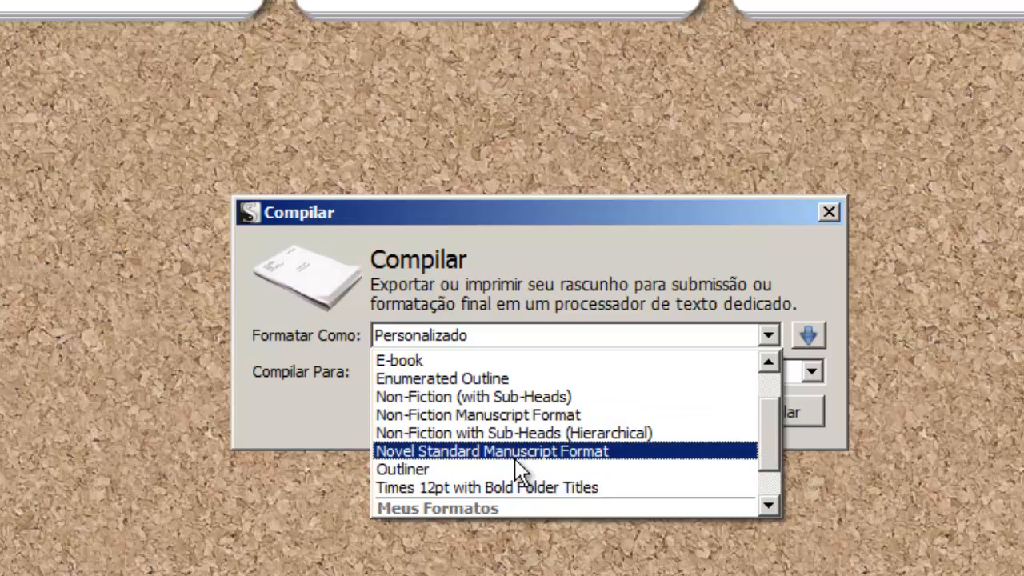
{"action": "scroll", "coordinate": [594, 484], "scroll_direction": "down", "scroll_amount": 1}
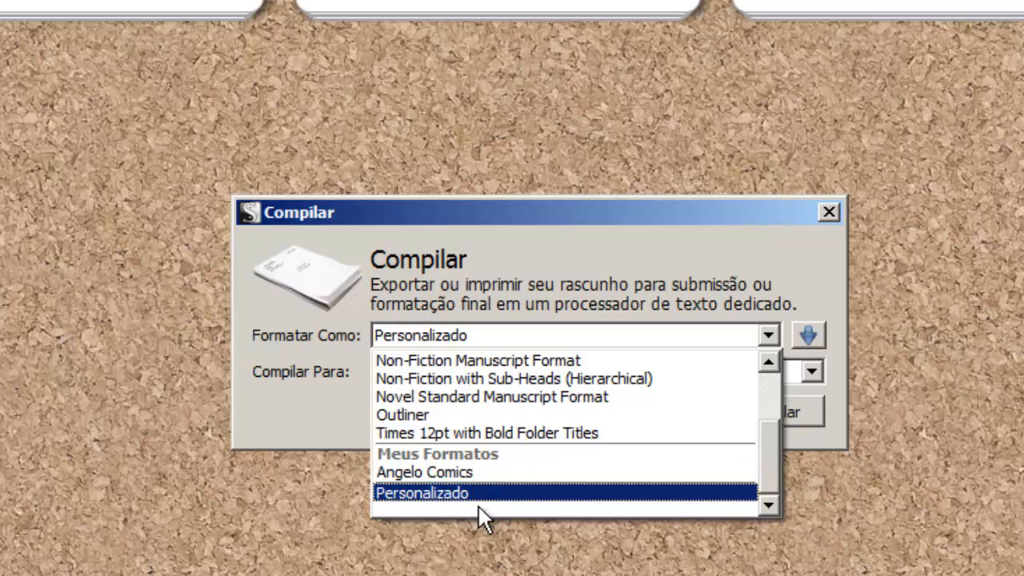
{"action": "scroll", "coordinate": [478, 504], "scroll_direction": "up", "scroll_amount": 1}
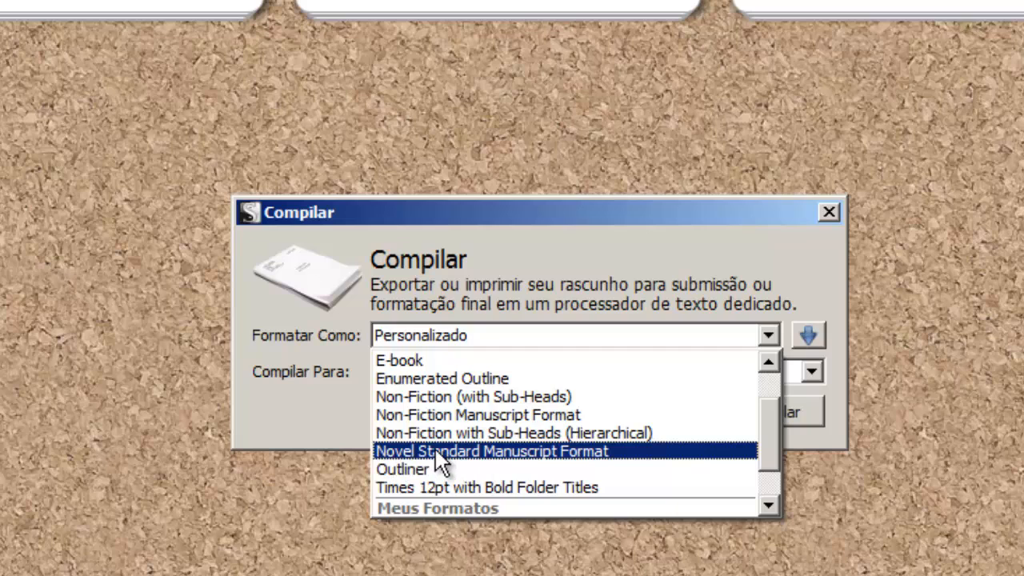
{"action": "left_click", "coordinate": [395, 453]}
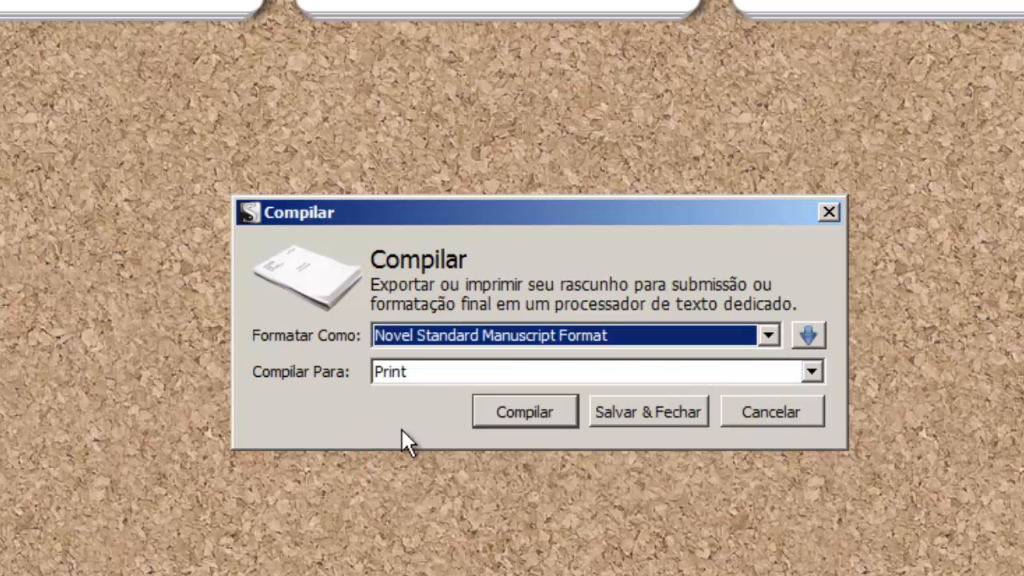
Switch the Compilar Para output from Print to PDF (.pdf).
{"action": "left_click", "coordinate": [390, 373]}
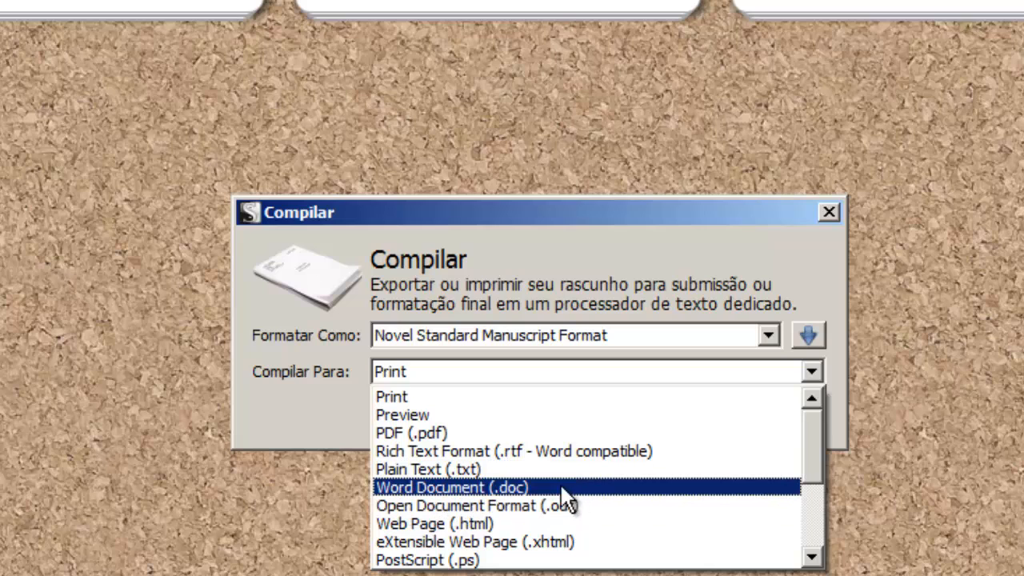
{"action": "scroll", "coordinate": [628, 481], "scroll_direction": "down", "scroll_amount": 1}
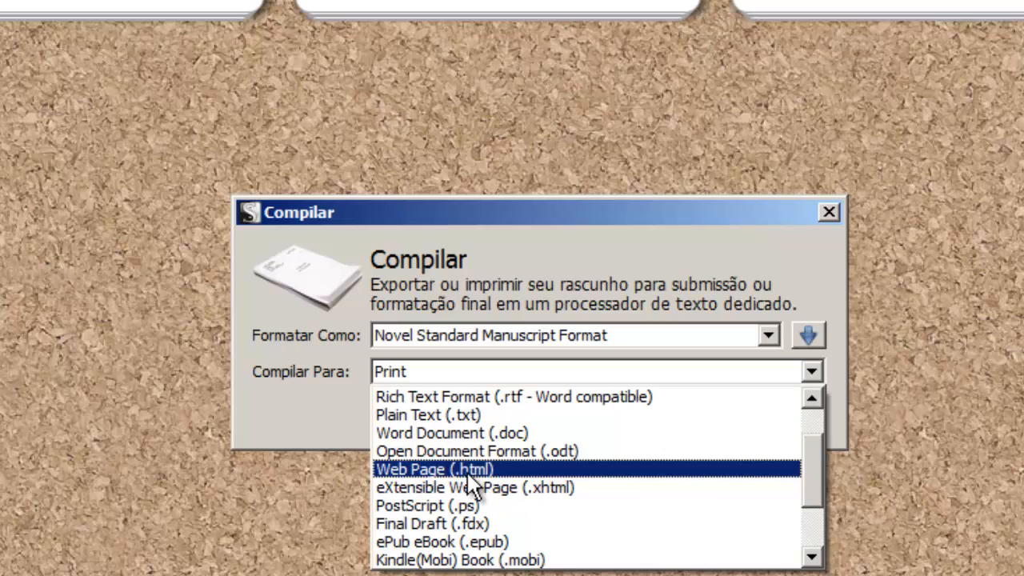
{"action": "scroll", "coordinate": [475, 486], "scroll_direction": "down", "scroll_amount": 1}
{"action": "scroll", "coordinate": [686, 486], "scroll_direction": "down", "scroll_amount": 1}
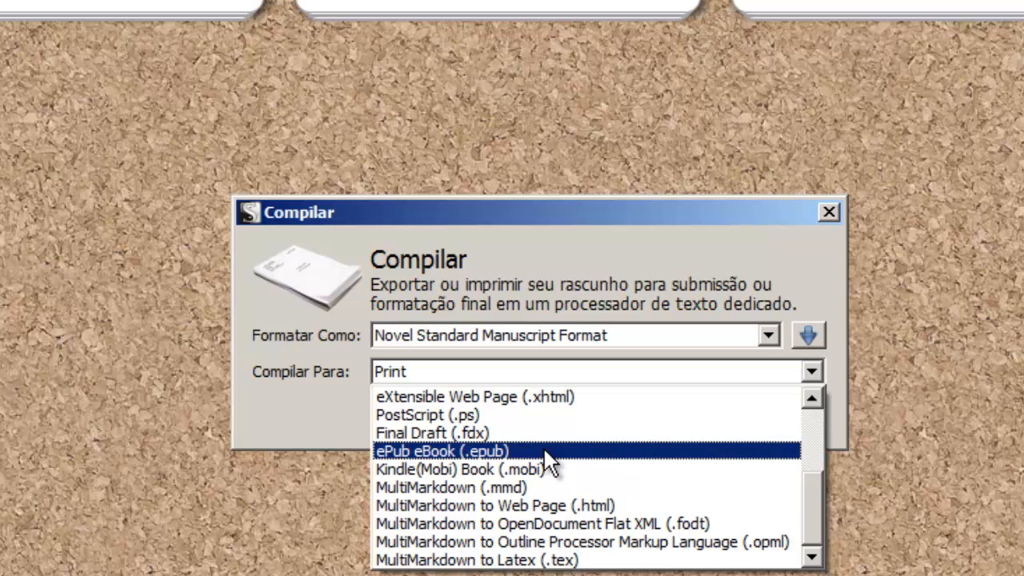
{"action": "scroll", "coordinate": [543, 447], "scroll_direction": "up", "scroll_amount": 3}
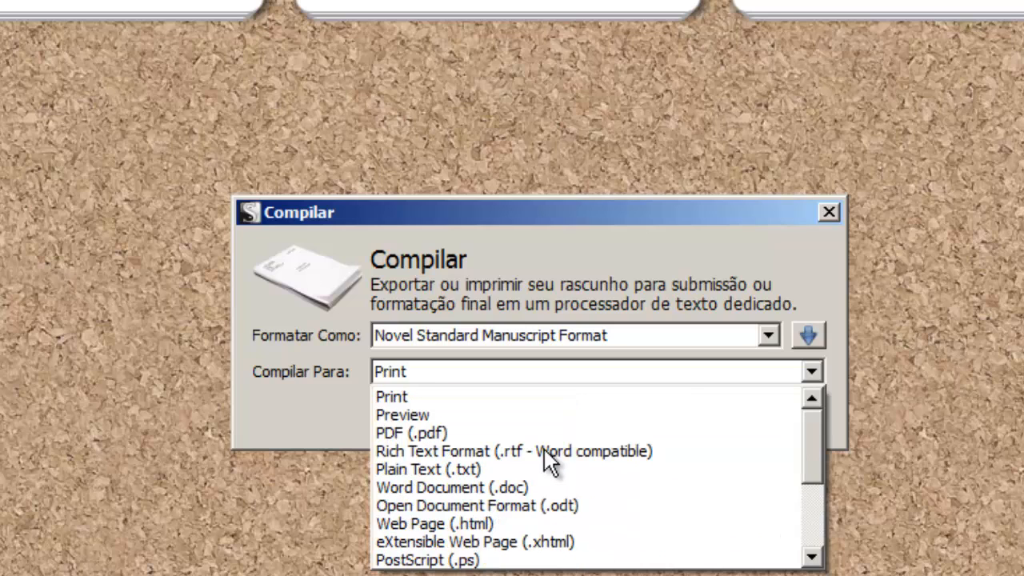
{"action": "left_click", "coordinate": [399, 432]}
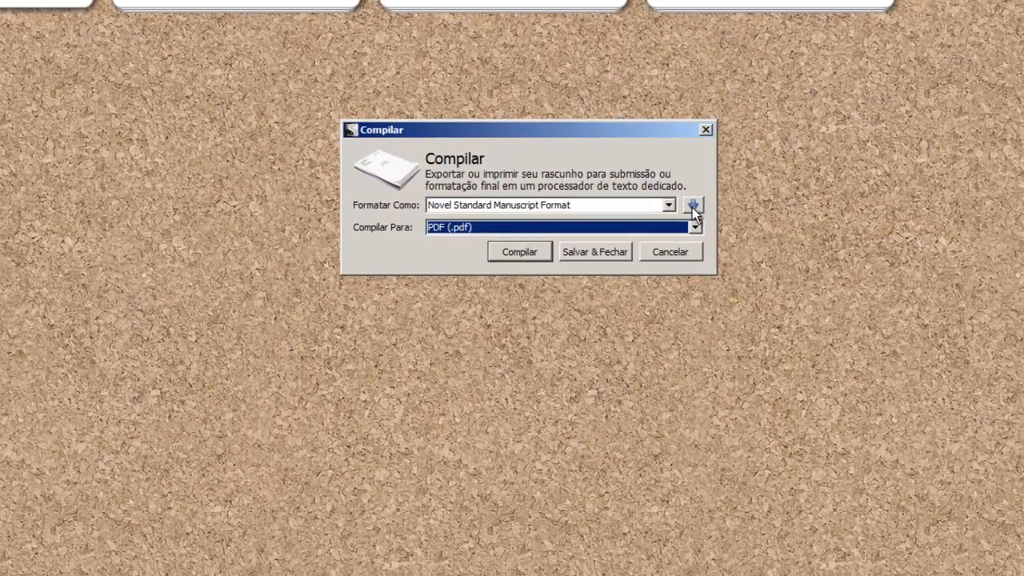
Expand the Compile dialog to its full options and move it up and left.
{"action": "left_click", "coordinate": [692, 205]}
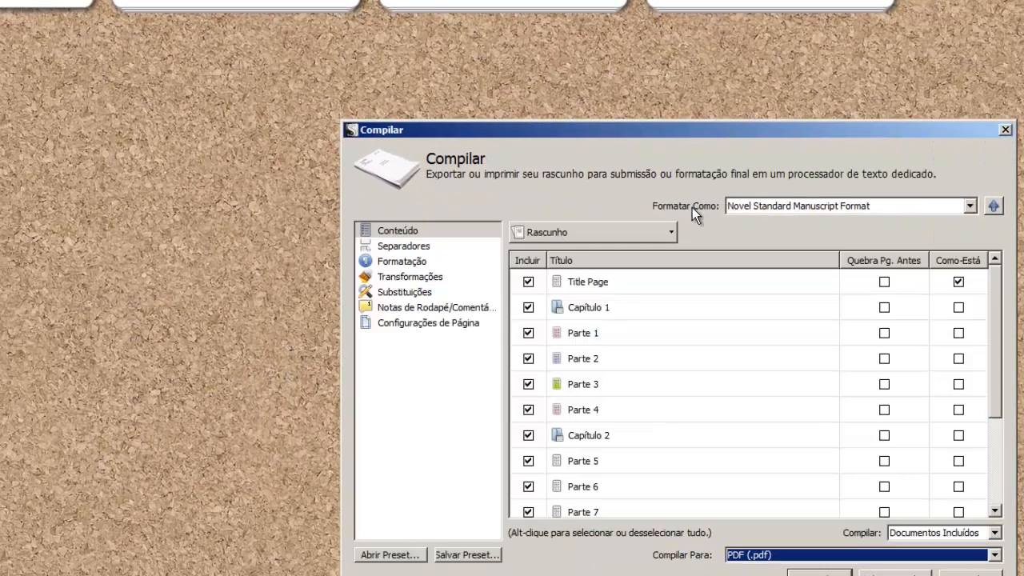
{"action": "left_click_drag", "start_coordinate": [677, 135], "coordinate": [509, 34]}
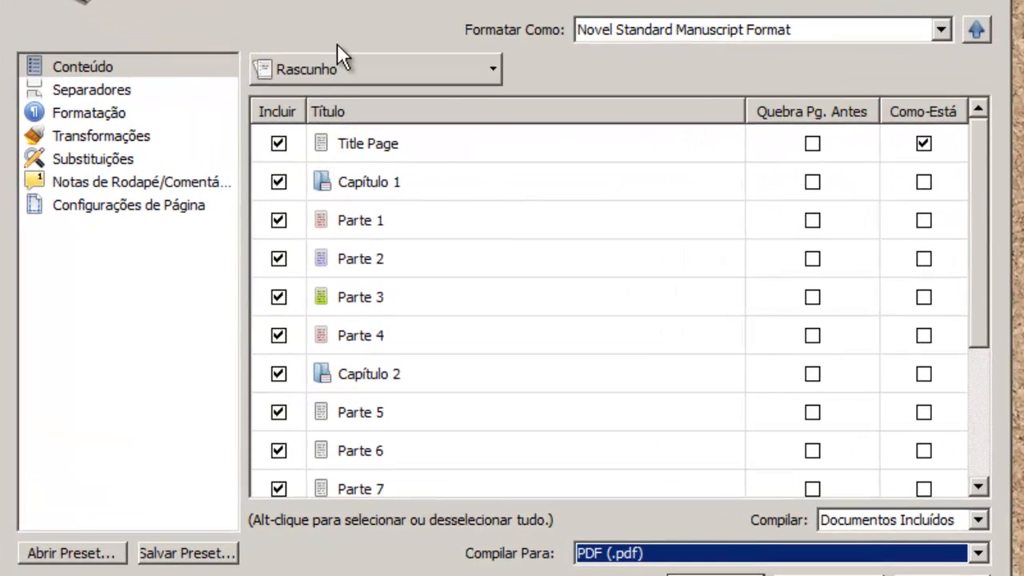
{"action": "left_click", "coordinate": [316, 67]}
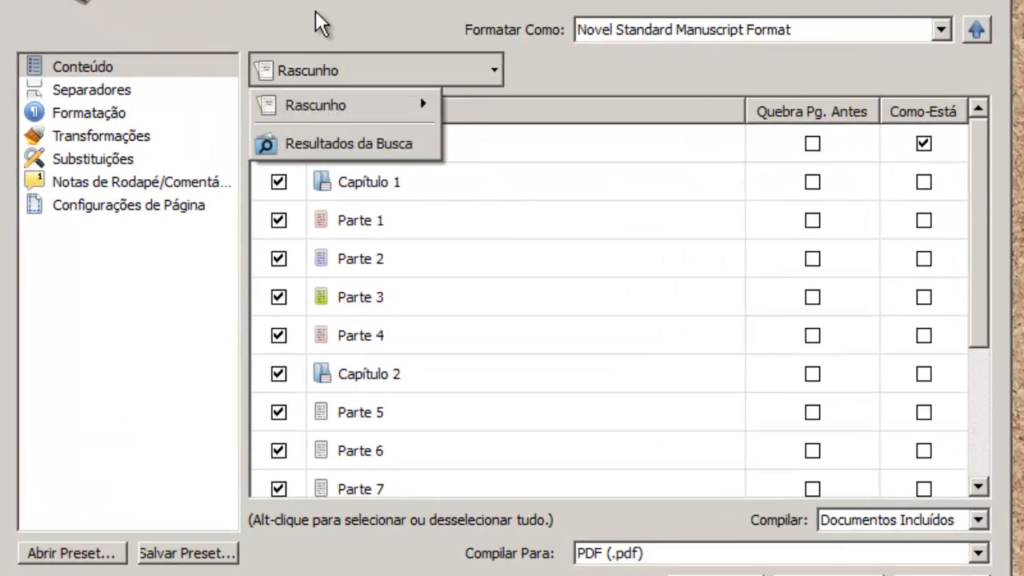
{"action": "left_click", "coordinate": [315, 21]}
{"action": "left_click", "coordinate": [107, 89]}
{"action": "left_click", "coordinate": [84, 68]}
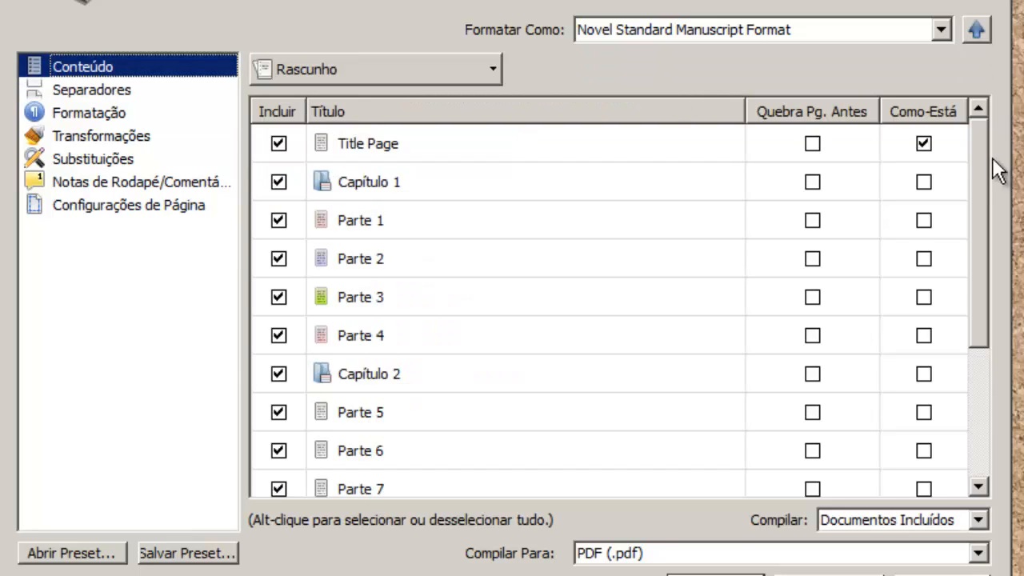
Review the Conteúdo list, toggling Title Page, Parte 10 and all documents but keeping everything included.
{"action": "left_click_drag", "start_coordinate": [979, 152], "coordinate": [958, 335]}
{"action": "left_click_drag", "start_coordinate": [969, 378], "coordinate": [973, 118]}
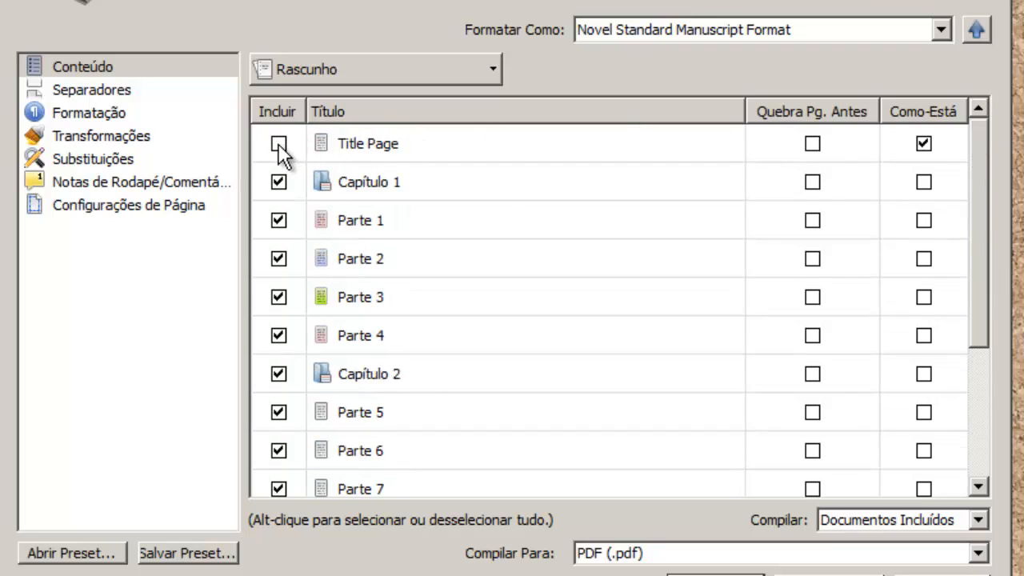
{"action": "left_click", "coordinate": [278, 182]}
{"action": "left_click", "coordinate": [278, 183]}
{"action": "scroll", "coordinate": [448, 364], "scroll_direction": "down", "scroll_amount": 3}
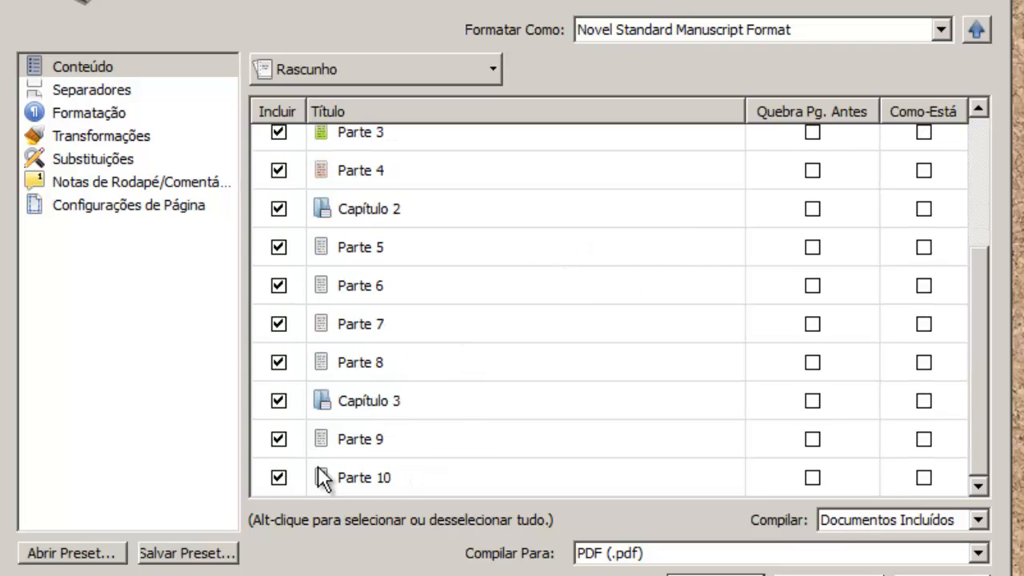
{"action": "left_click", "coordinate": [279, 478]}
{"action": "left_click", "coordinate": [279, 478]}
{"action": "left_click", "coordinate": [278, 477], "text": "alt"}
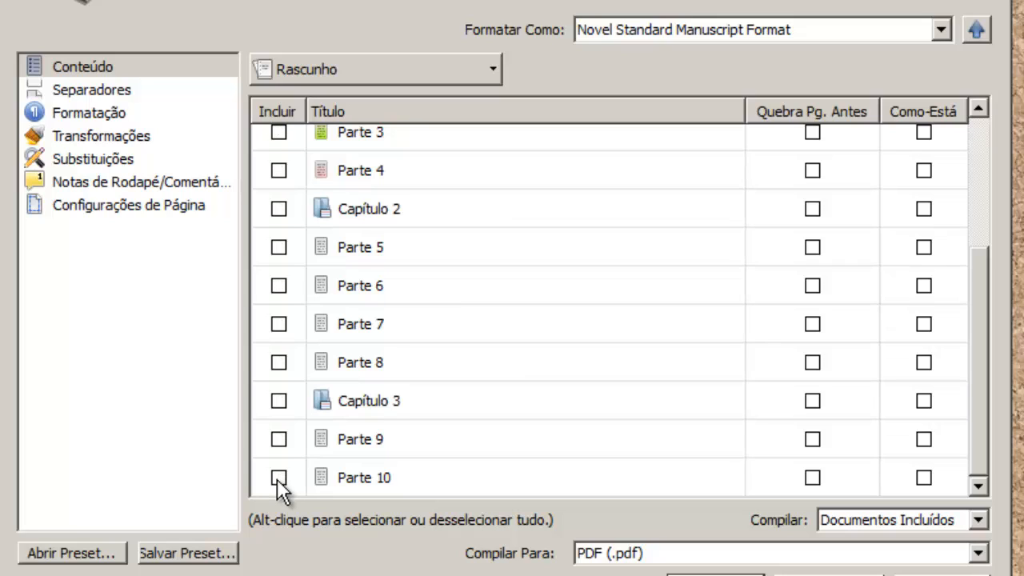
{"action": "left_click", "coordinate": [277, 479], "text": "alt"}
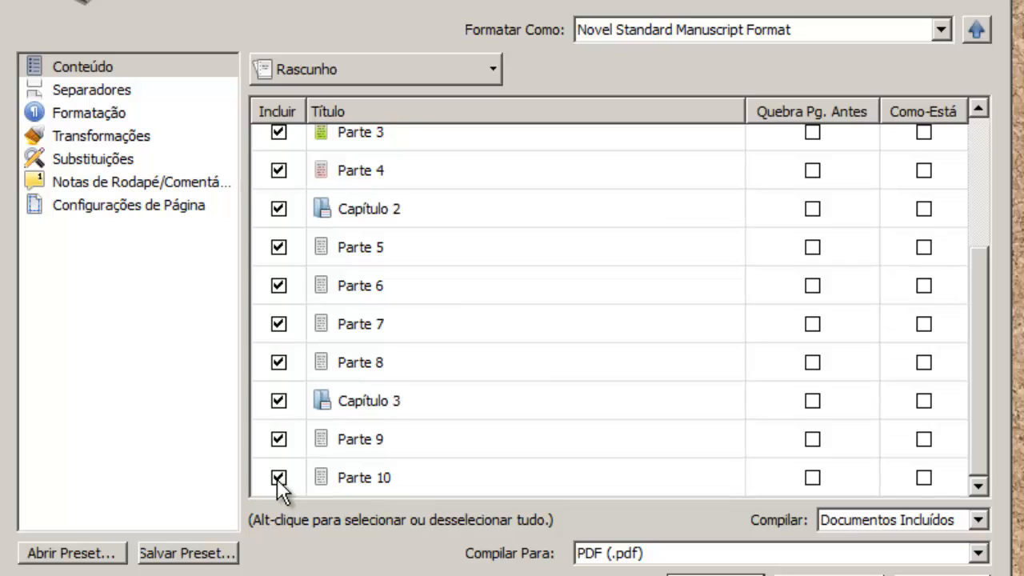
{"action": "scroll", "coordinate": [486, 400], "scroll_direction": "up", "scroll_amount": 3}
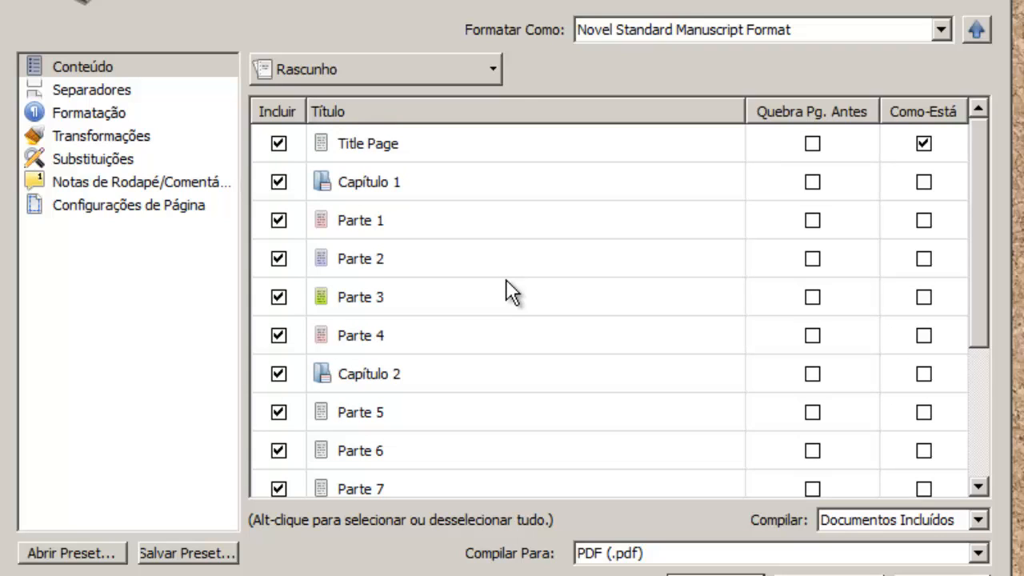
Tick Quebra Pg. Antes for Capítulo 1, 2 and 3, then view the Separadores settings.
{"action": "left_click", "coordinate": [928, 144]}
{"action": "left_click", "coordinate": [811, 183]}
{"action": "left_click", "coordinate": [811, 376]}
{"action": "scroll", "coordinate": [685, 389], "scroll_direction": "down", "scroll_amount": 2}
{"action": "left_click", "coordinate": [813, 401]}
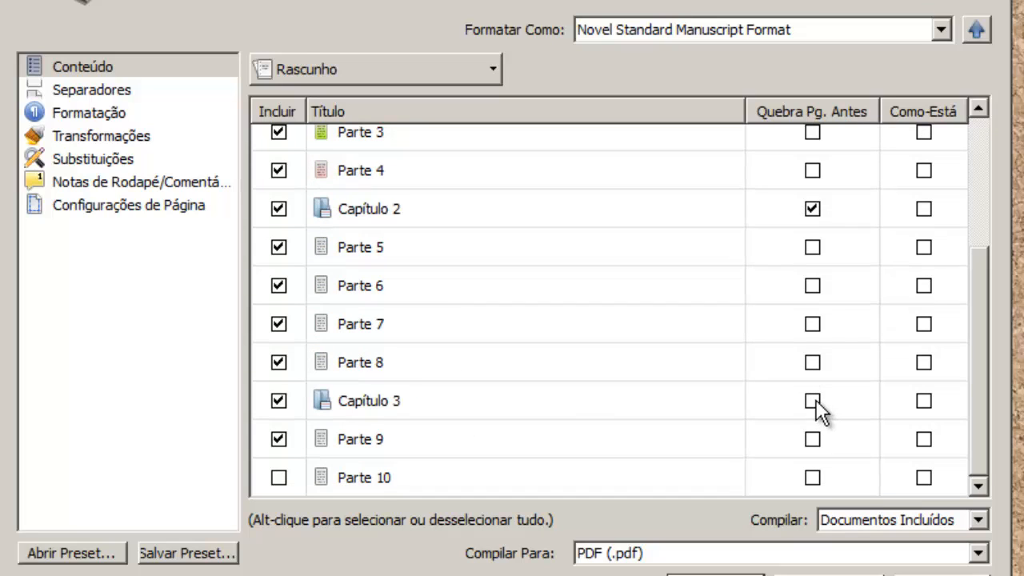
{"action": "scroll", "coordinate": [565, 423], "scroll_direction": "up", "scroll_amount": 2}
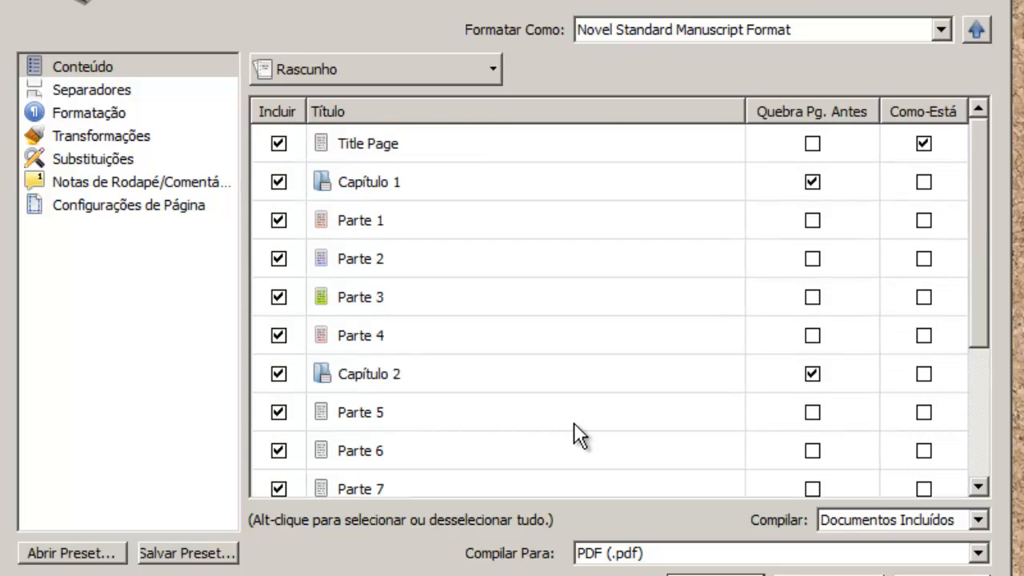
{"action": "left_click", "coordinate": [103, 92]}
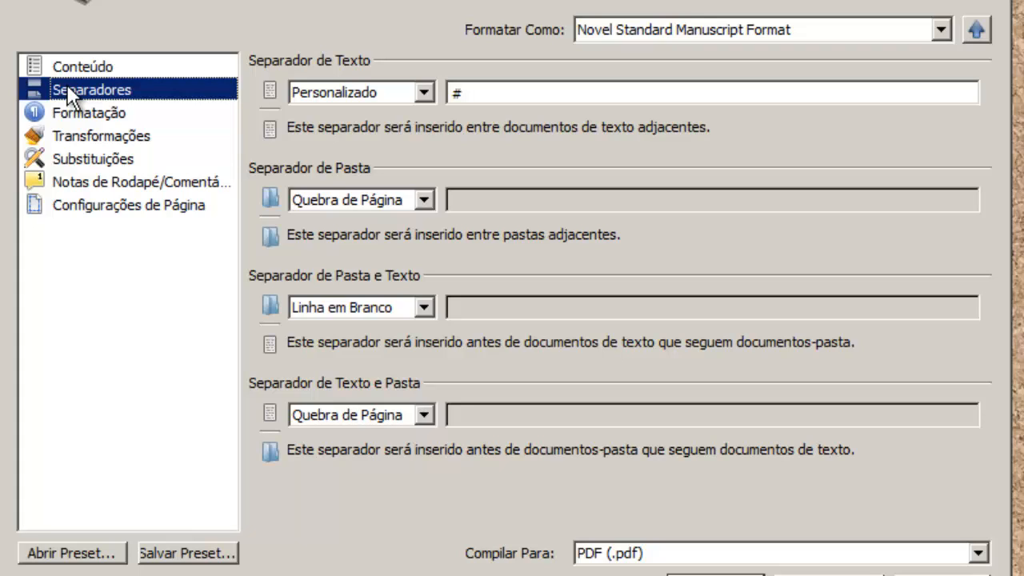
Try each text separator option, then set it back to Personalizado with #.
{"action": "left_click", "coordinate": [406, 93]}
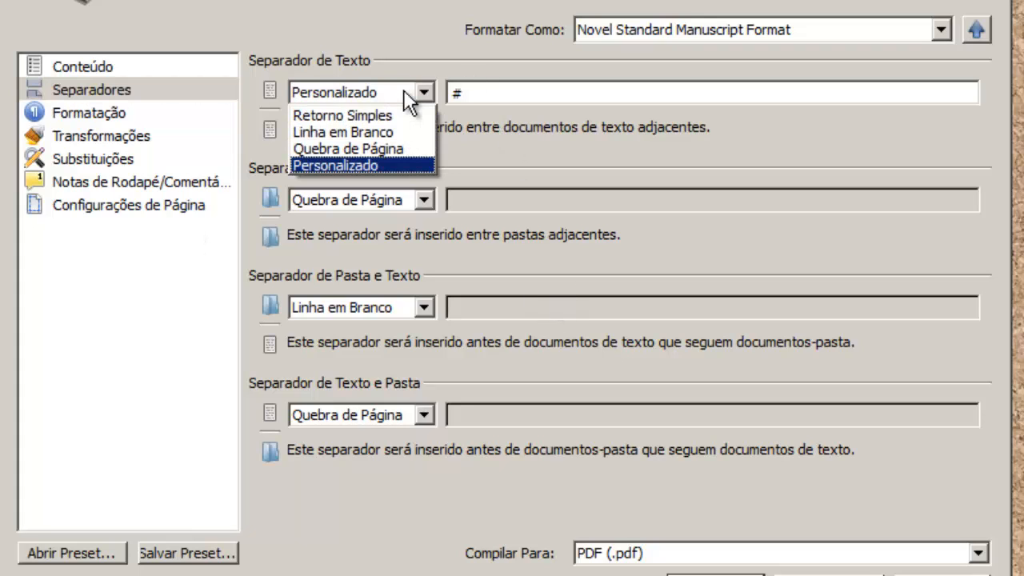
{"action": "left_click", "coordinate": [400, 112]}
{"action": "left_click", "coordinate": [398, 91]}
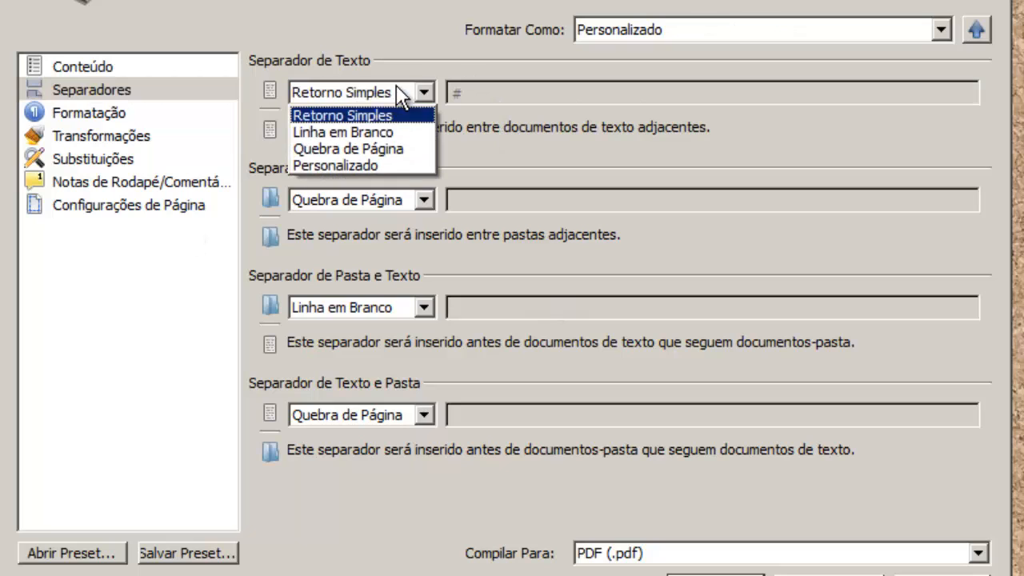
{"action": "left_click", "coordinate": [398, 132]}
{"action": "left_click", "coordinate": [398, 96]}
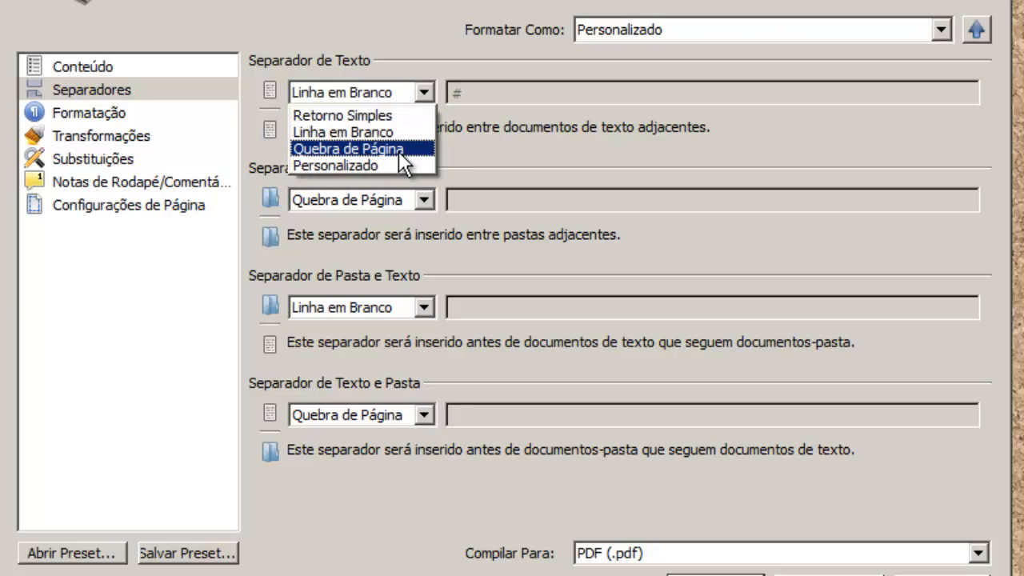
{"action": "left_click", "coordinate": [398, 149]}
{"action": "left_click", "coordinate": [373, 92]}
{"action": "left_click", "coordinate": [392, 165]}
{"action": "left_click", "coordinate": [536, 84]}
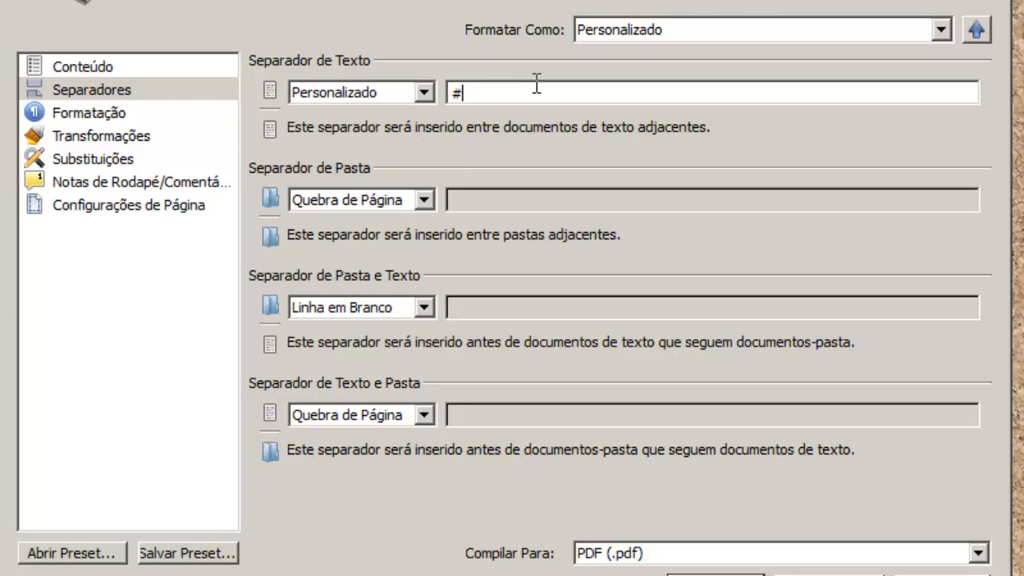
{"action": "left_click_drag", "start_coordinate": [510, 91], "coordinate": [439, 96]}
{"action": "left_click", "coordinate": [498, 94]}
Keep Page Break as the folder separator and show the Formatação settings.
{"action": "left_click", "coordinate": [350, 202]}
{"action": "left_click", "coordinate": [376, 263]}
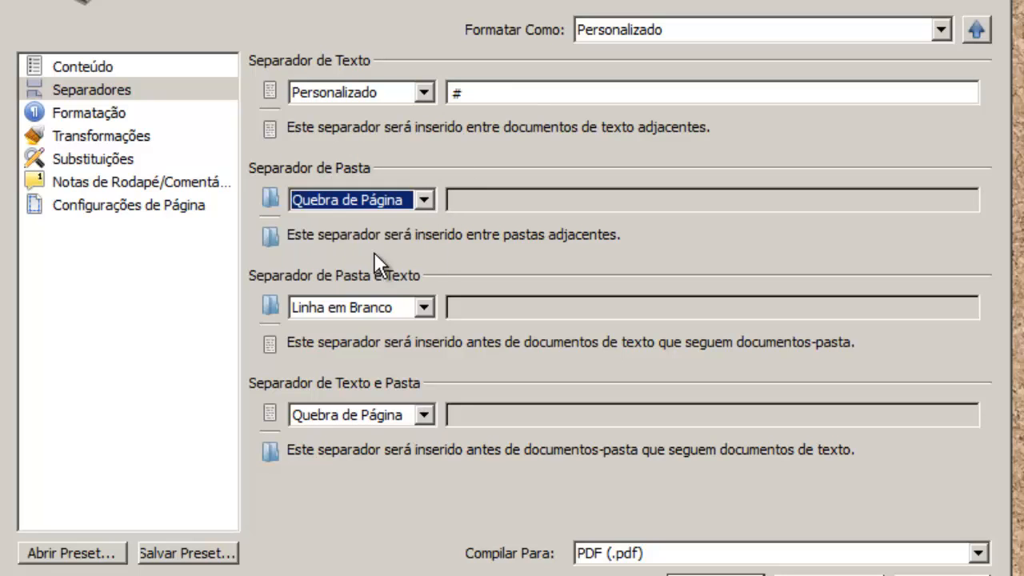
{"action": "left_click", "coordinate": [373, 196]}
{"action": "left_click", "coordinate": [371, 257]}
{"action": "left_click", "coordinate": [72, 116]}
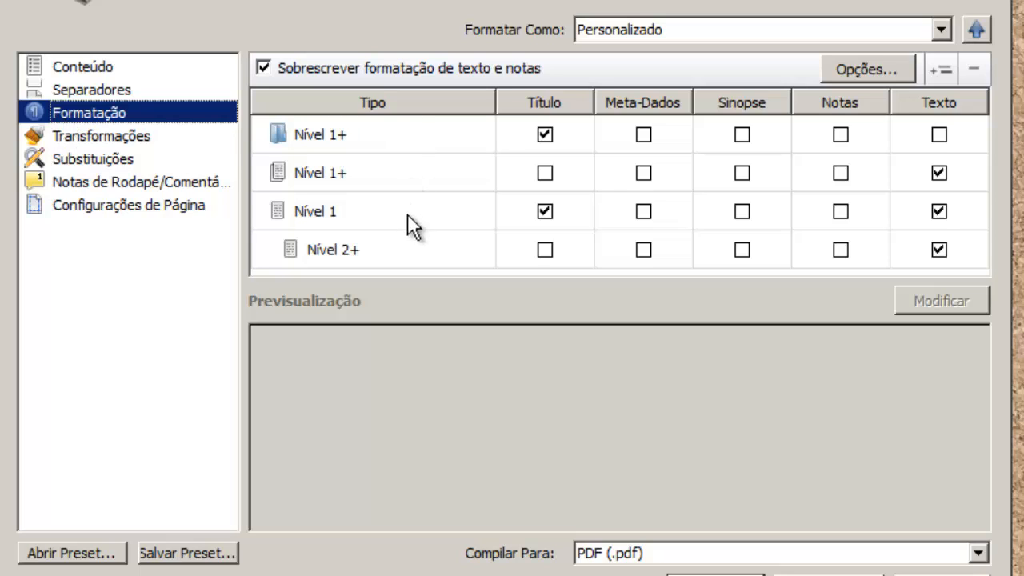
{"action": "left_click", "coordinate": [366, 141]}
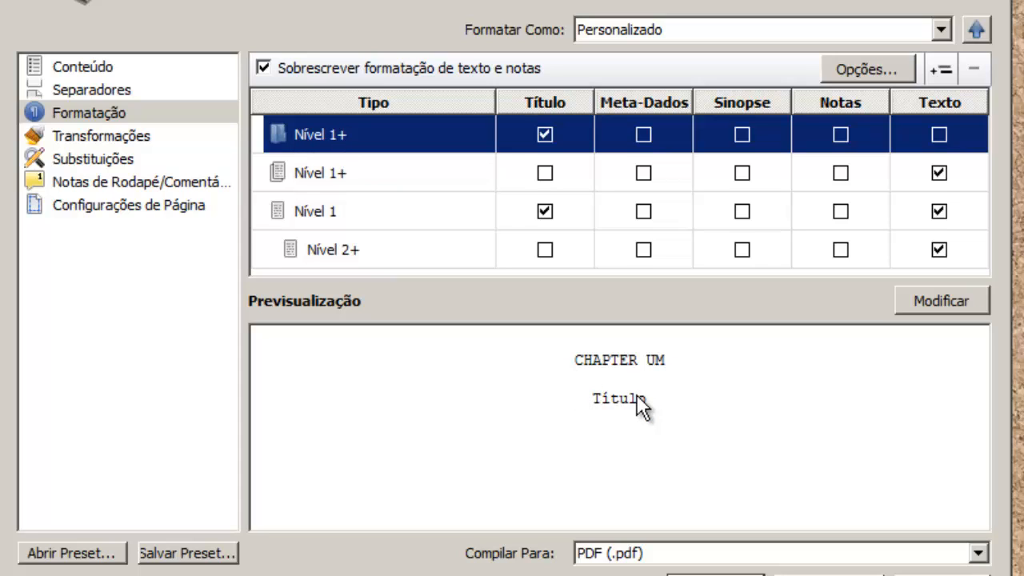
{"action": "left_click", "coordinate": [316, 181]}
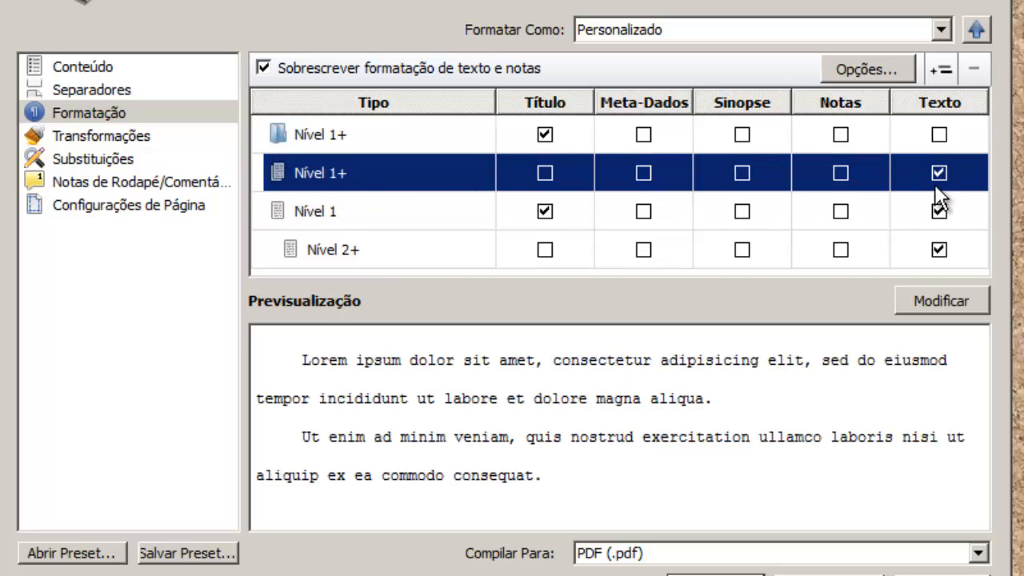
{"action": "left_click", "coordinate": [323, 147]}
{"action": "left_click", "coordinate": [277, 175]}
{"action": "left_click", "coordinate": [347, 219]}
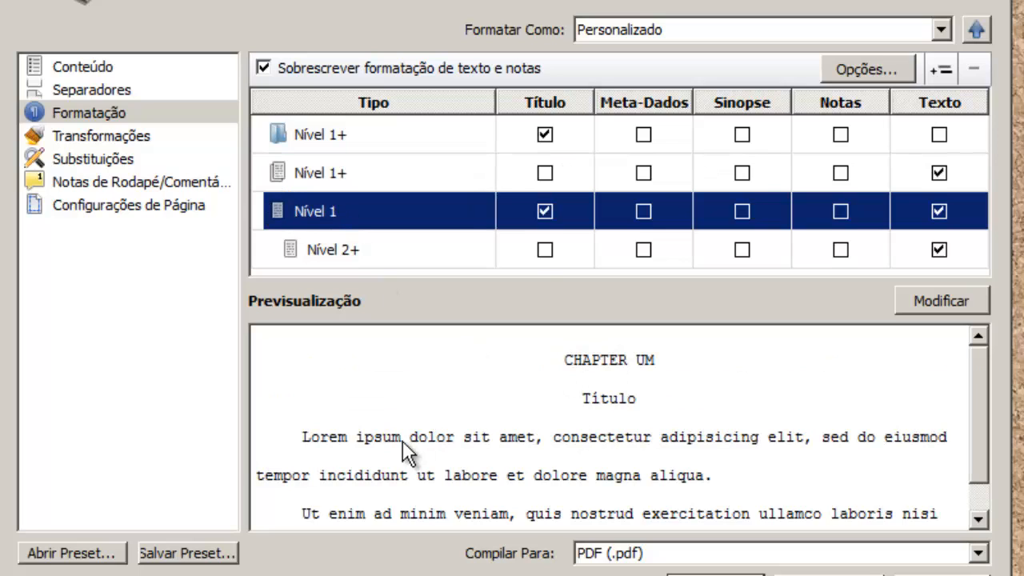
{"action": "left_click", "coordinate": [399, 254]}
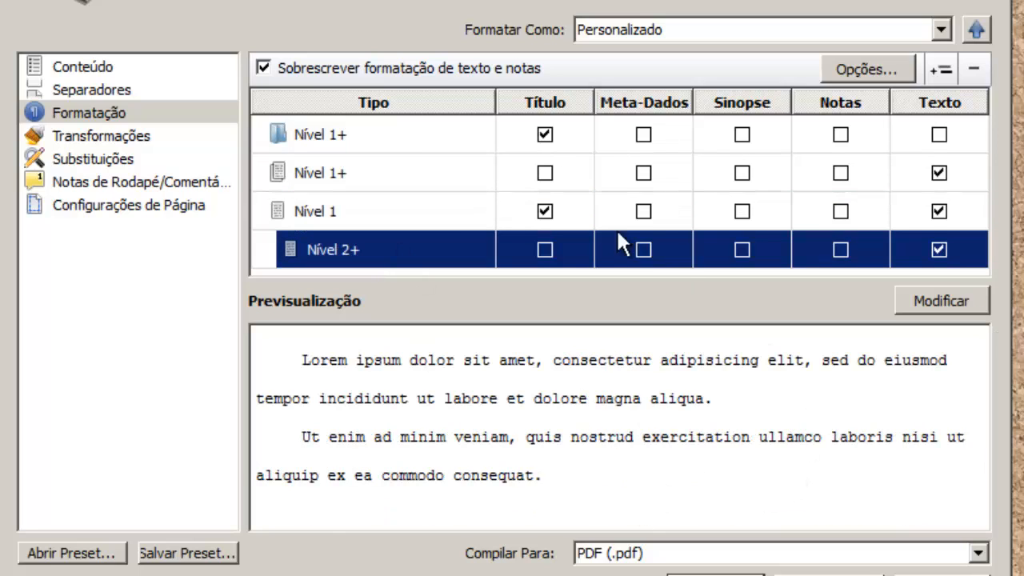
{"action": "left_click", "coordinate": [449, 168]}
{"action": "left_click", "coordinate": [443, 150]}
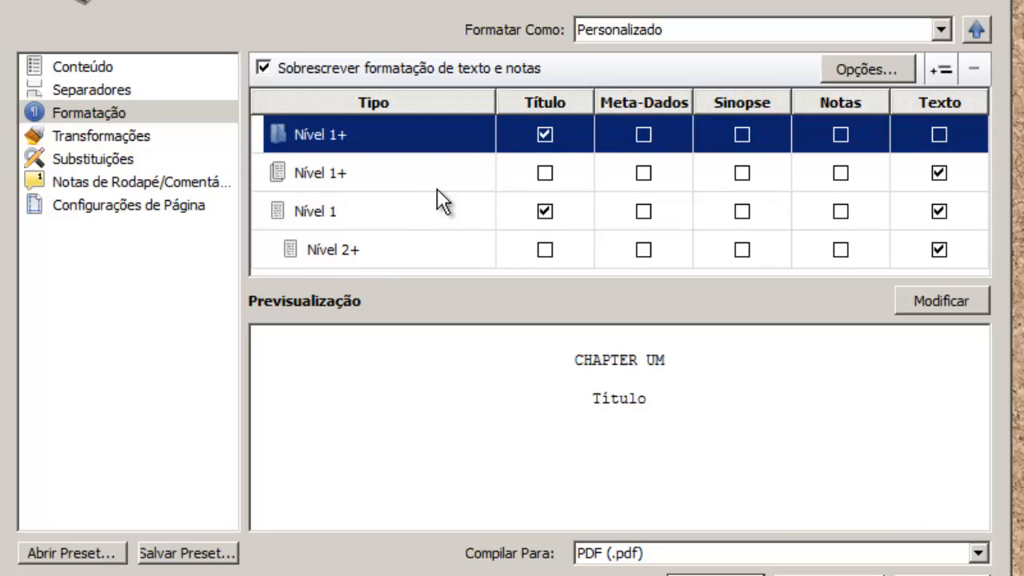
{"action": "left_click", "coordinate": [928, 299]}
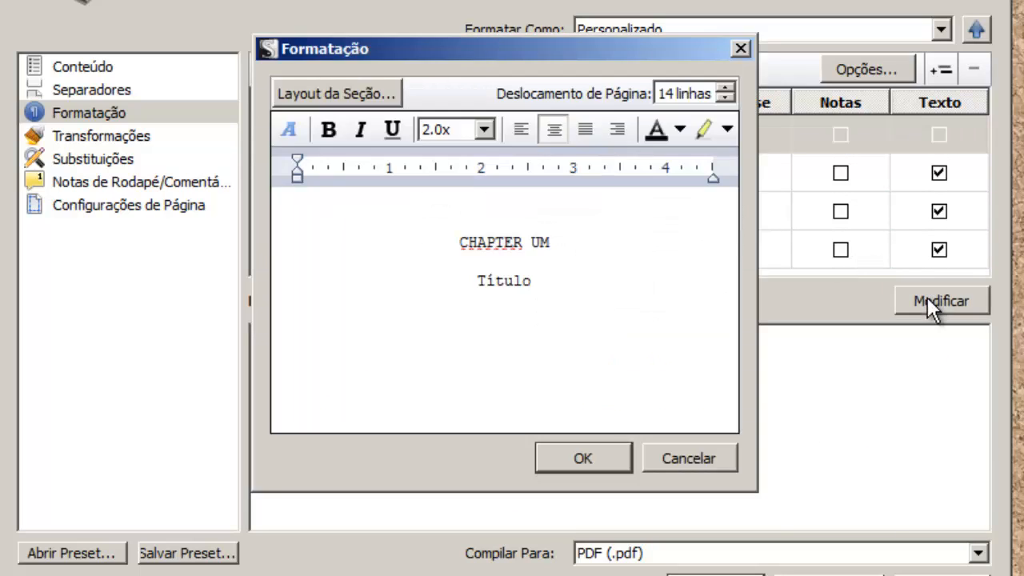
{"action": "left_click", "coordinate": [463, 240]}
{"action": "left_click", "coordinate": [598, 319]}
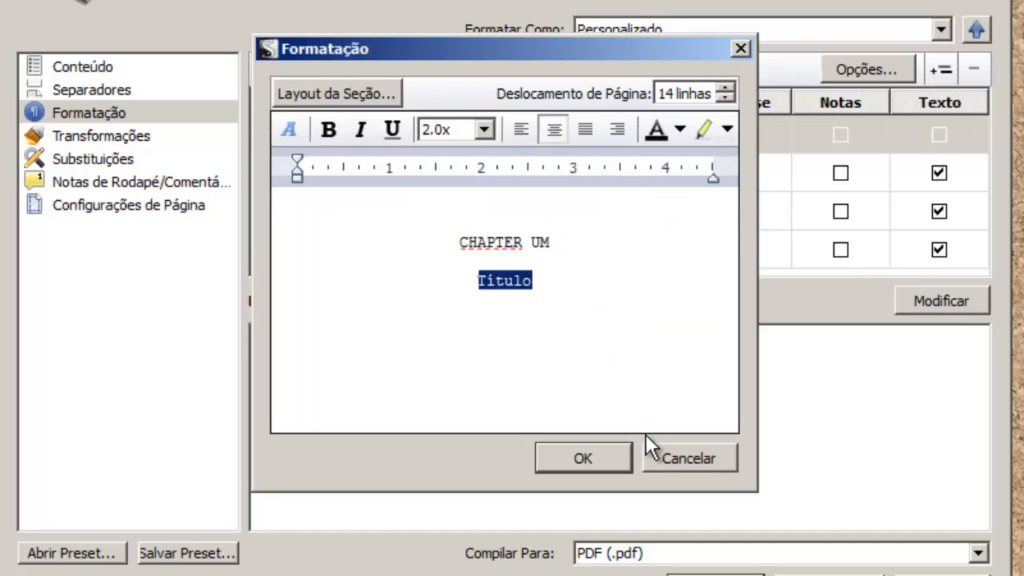
{"action": "left_click", "coordinate": [666, 450]}
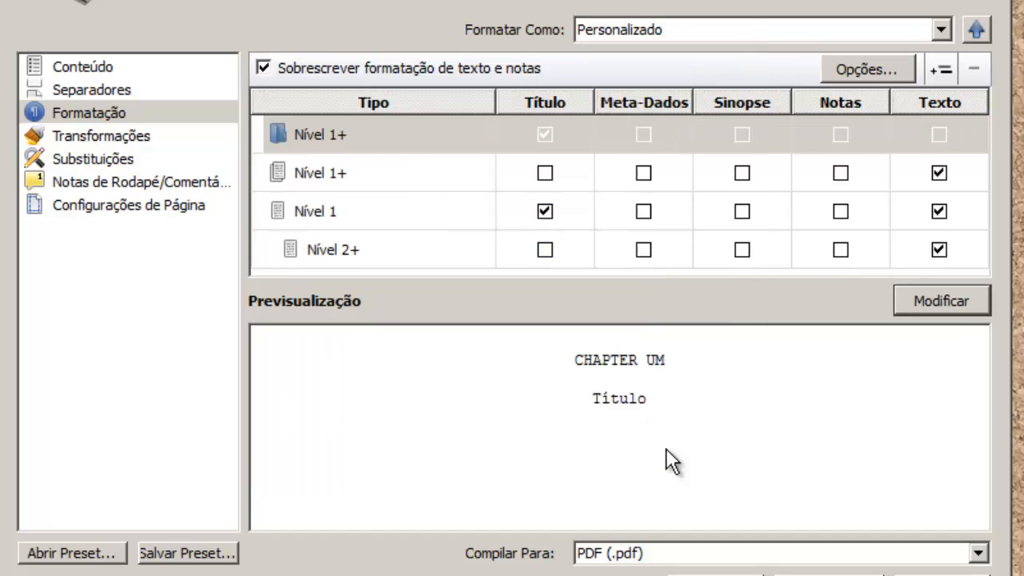
Open Transformações and turn italic-to-underline conversion off and back on.
{"action": "left_click", "coordinate": [107, 138]}
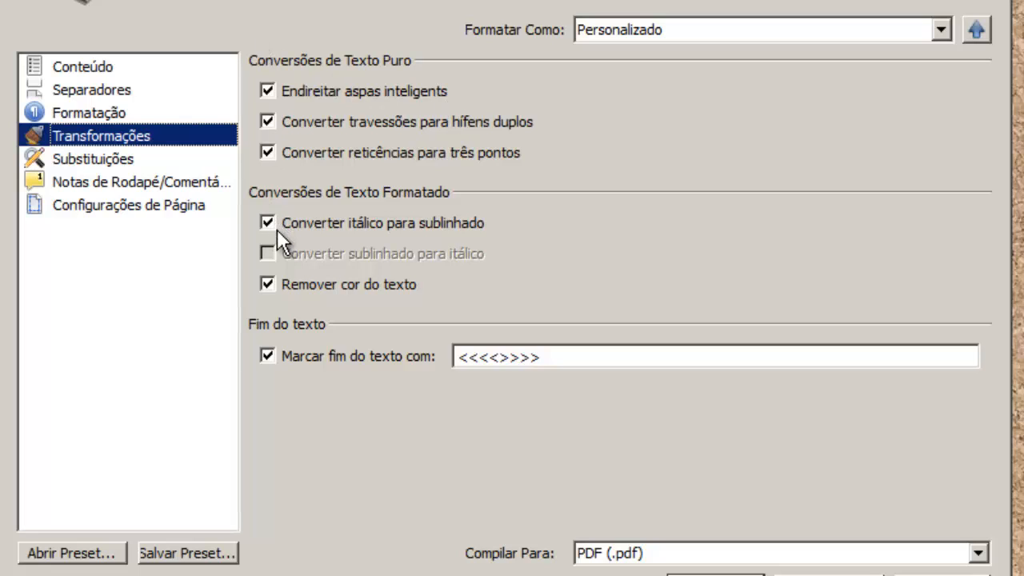
{"action": "left_click", "coordinate": [441, 223]}
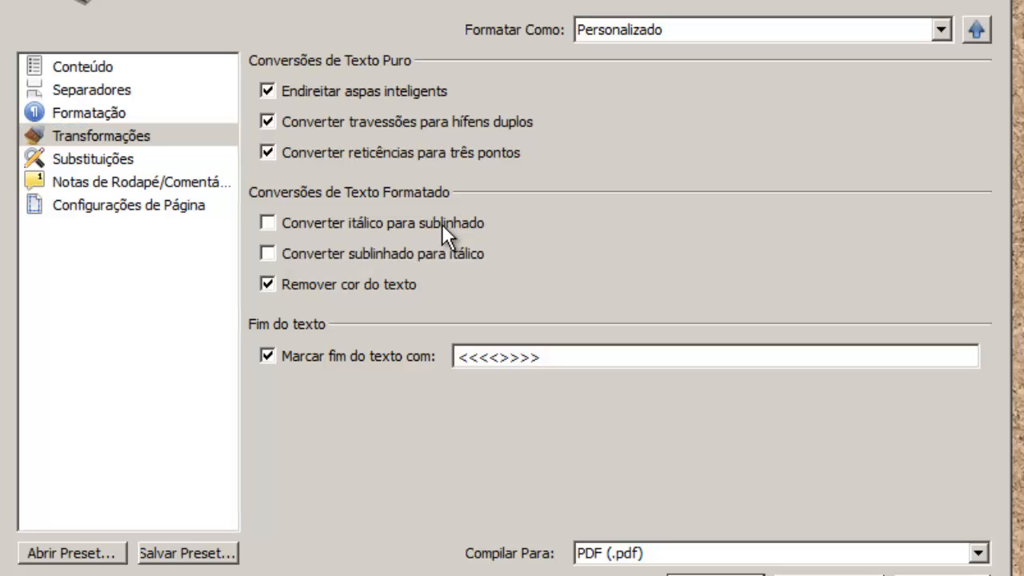
{"action": "left_click", "coordinate": [442, 223]}
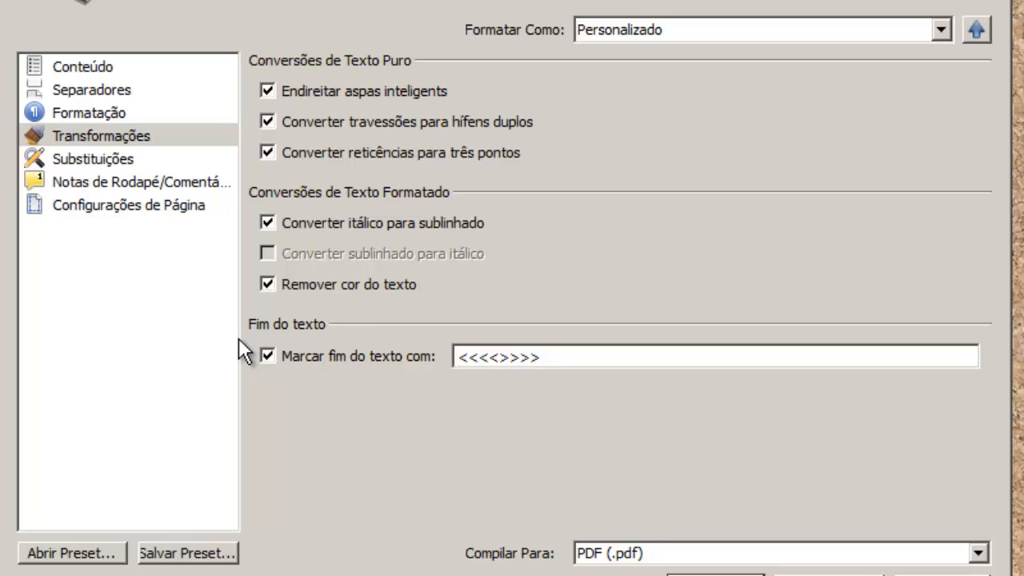
Change the end-of-text marker from <<<<>>>> to <<<< FIM >>>>.
{"action": "double_click", "coordinate": [482, 357]}
{"action": "left_click", "coordinate": [577, 360]}
{"action": "left_click_drag", "start_coordinate": [577, 359], "coordinate": [355, 364]}
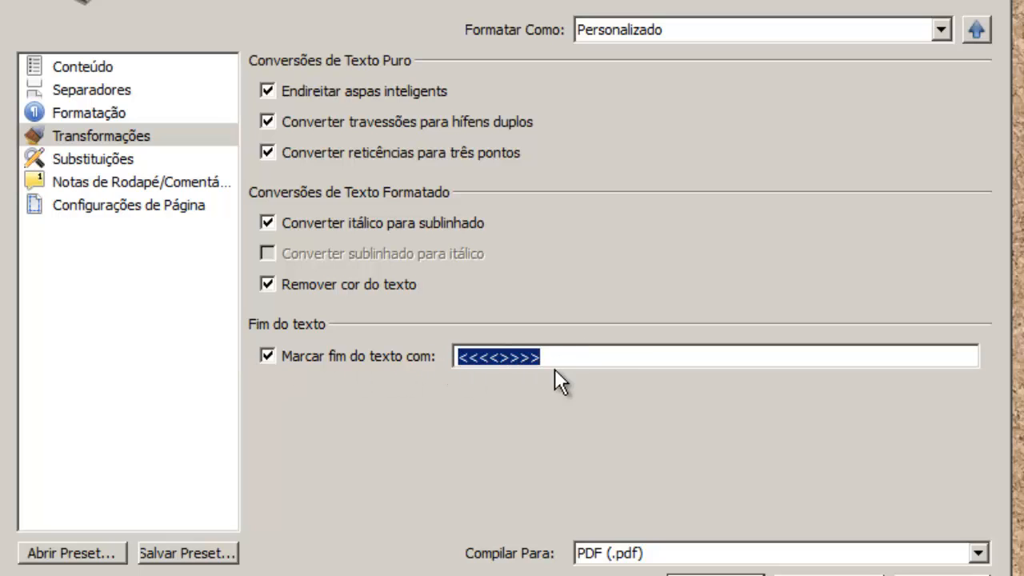
{"action": "left_click", "coordinate": [509, 358]}
{"action": "left_click", "coordinate": [483, 359]}
{"action": "left_click_drag", "start_coordinate": [493, 360], "coordinate": [502, 360]}
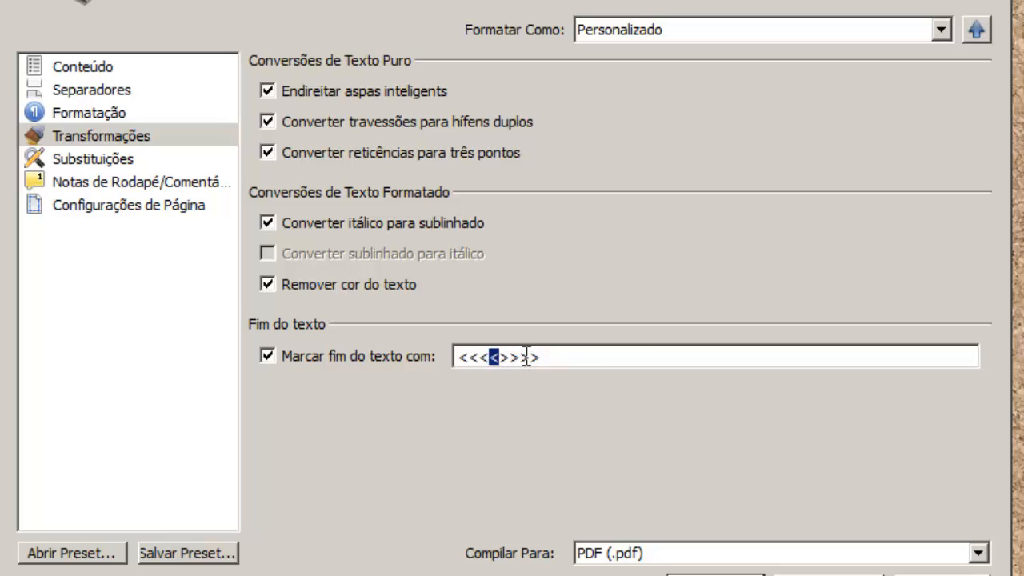
{"action": "key", "text": "Right"}
{"action": "key", "text": "Left"}
{"action": "type", "text": "FIM"}
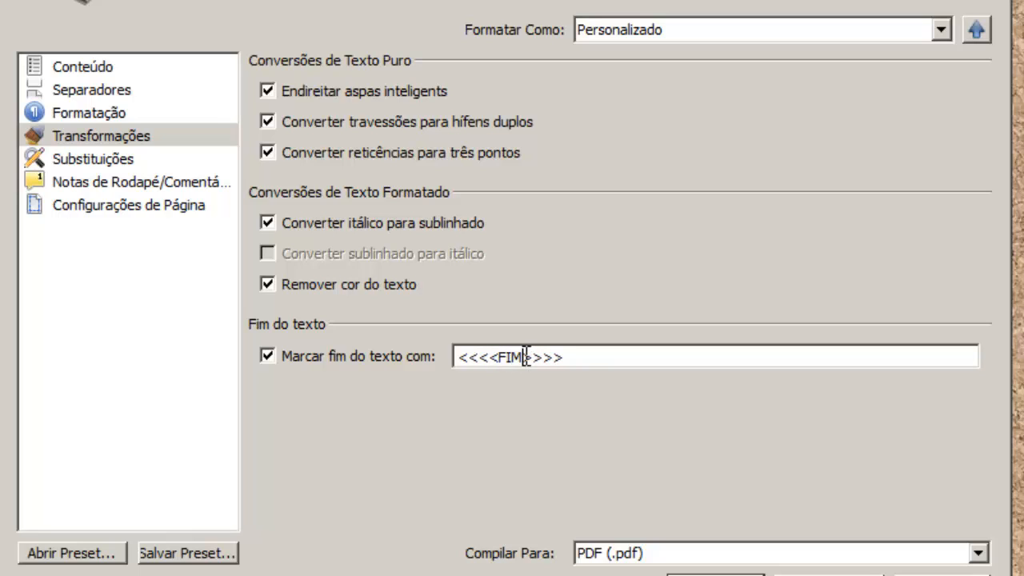
{"action": "left_click", "coordinate": [498, 358]}
{"action": "key", "text": "Right"}
{"action": "key", "text": "Right"}
{"action": "key", "text": "Right"}
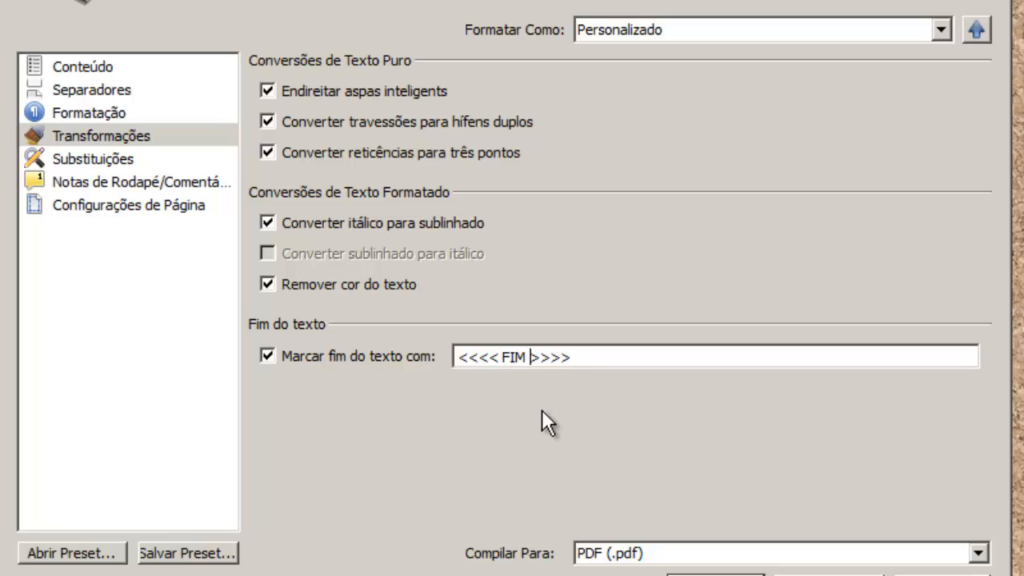
{"action": "left_click", "coordinate": [102, 162]}
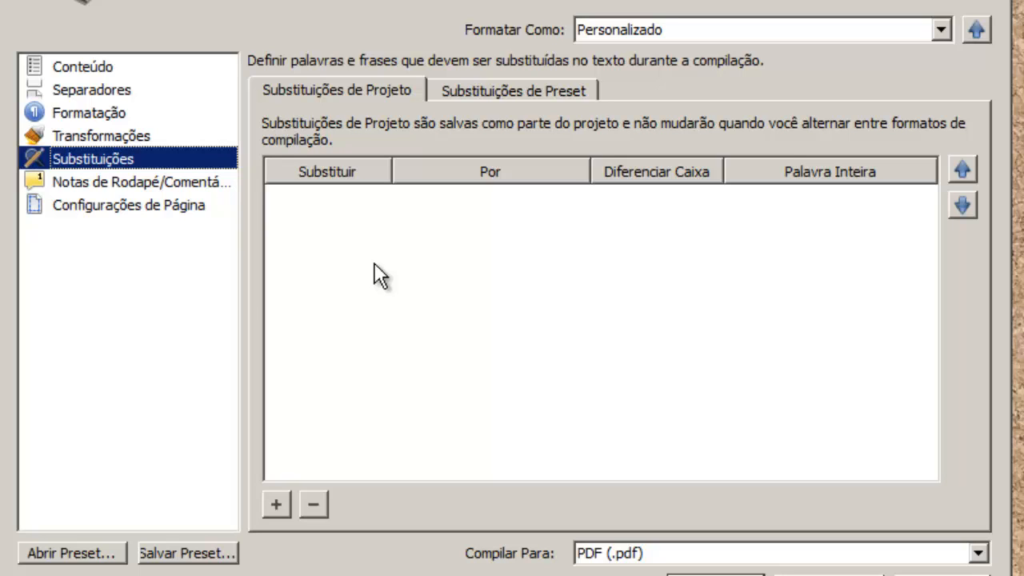
Show the Notas de Rodapé/Comentários settings: footnotes at document end, comments and annotations removed.
{"action": "left_click", "coordinate": [163, 190]}
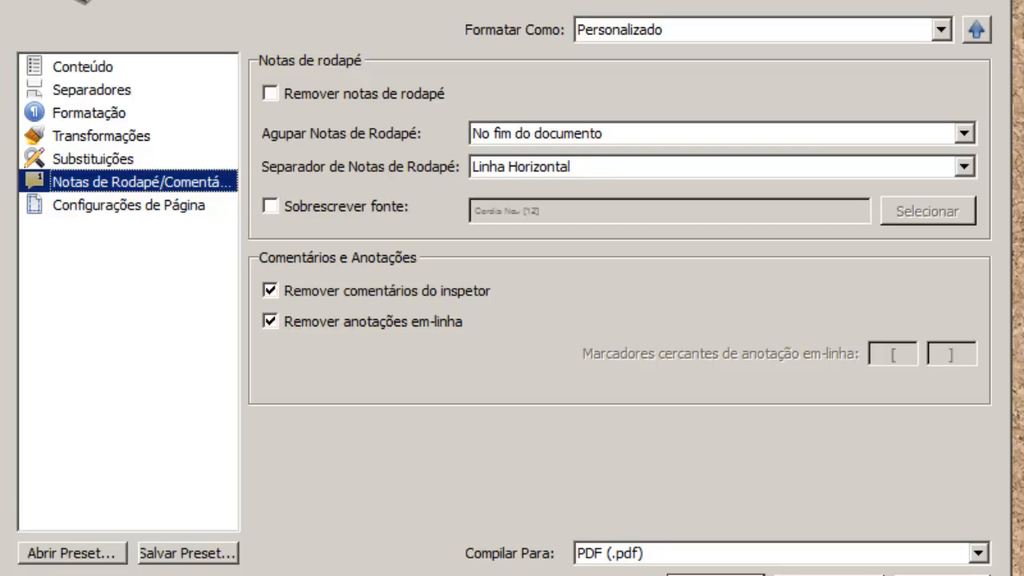
Toggle footnote, comment and inline annotation removal, keeping footnotes and removing comments, then view Configurações de Página.
{"action": "left_click", "coordinate": [339, 93]}
{"action": "left_click", "coordinate": [338, 93]}
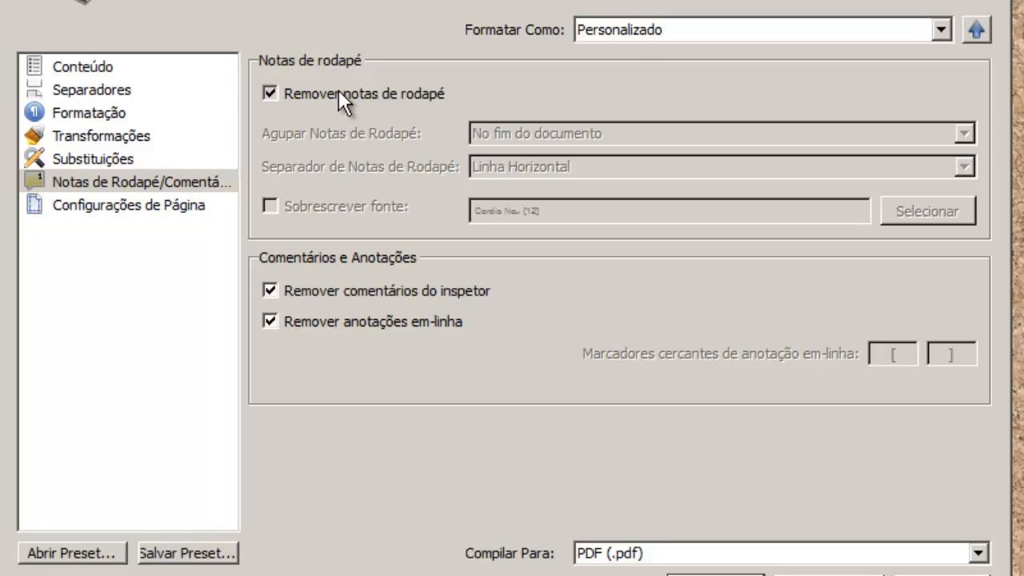
{"action": "left_click", "coordinate": [332, 292]}
{"action": "left_click", "coordinate": [381, 290]}
{"action": "left_click", "coordinate": [364, 324]}
{"action": "left_click", "coordinate": [360, 323]}
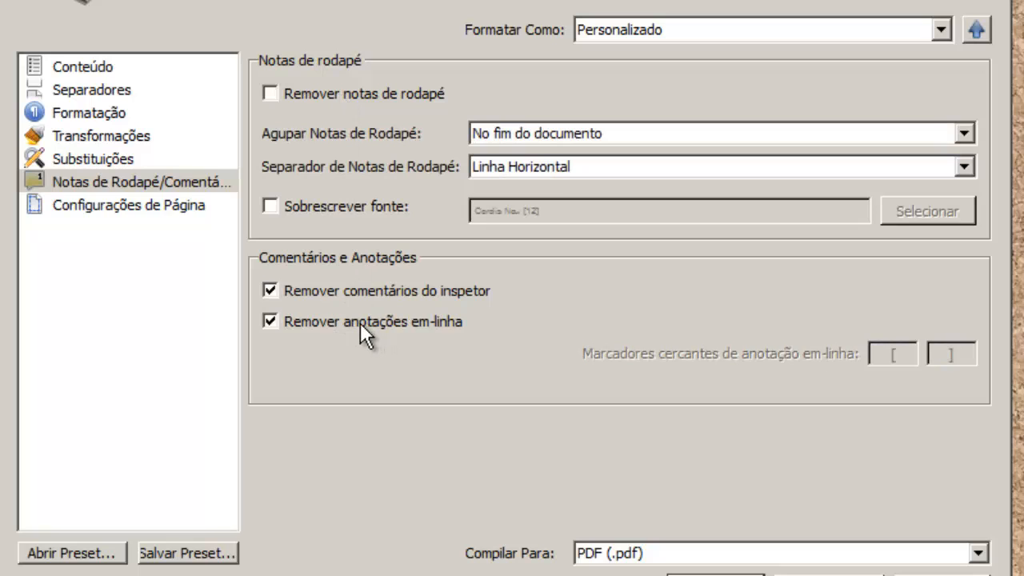
{"action": "left_click", "coordinate": [120, 206]}
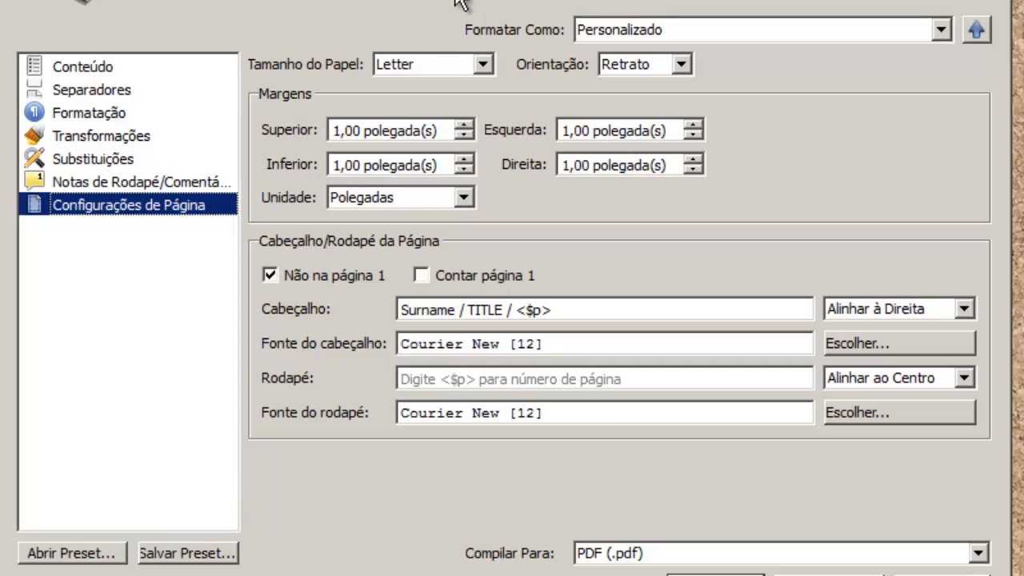
Set the compile paper size to A4.
{"action": "left_click", "coordinate": [427, 68]}
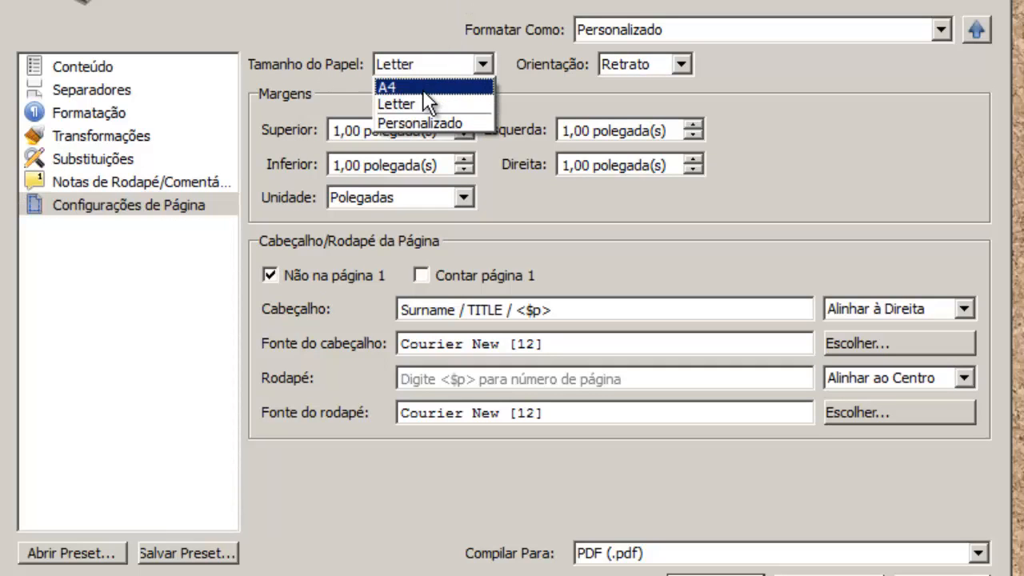
{"action": "left_click", "coordinate": [424, 86]}
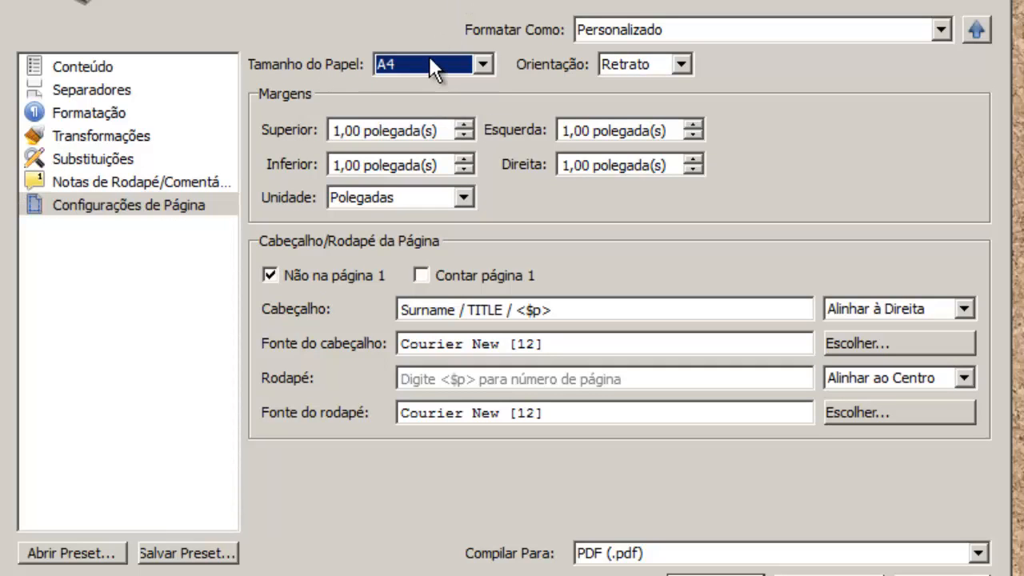
{"action": "left_click", "coordinate": [429, 57]}
{"action": "left_click", "coordinate": [414, 86]}
Edit the header to read the author's surname / TUTORIAL / <$p>.
{"action": "double_click", "coordinate": [419, 309]}
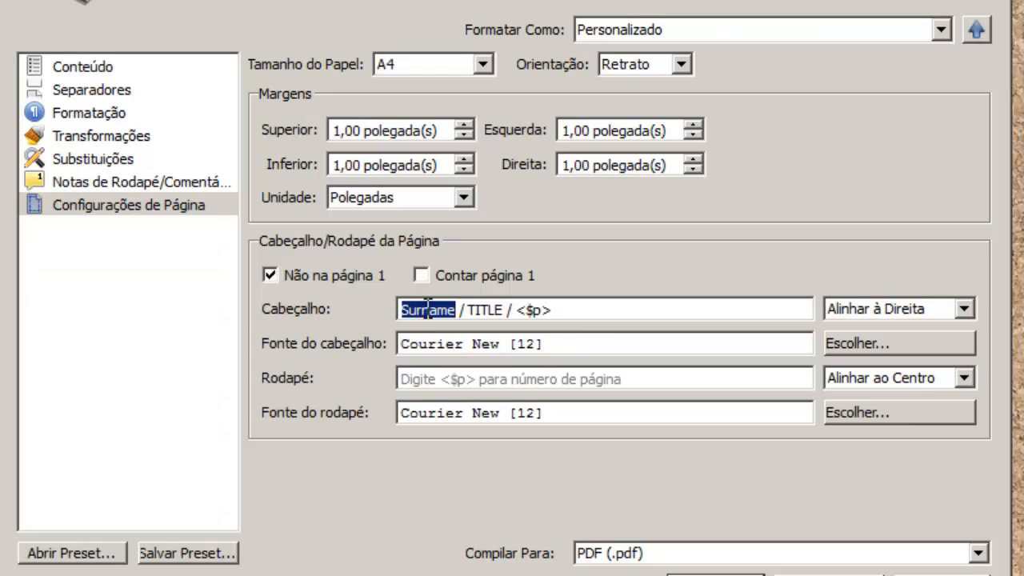
{"action": "type", "text": "Dias"}
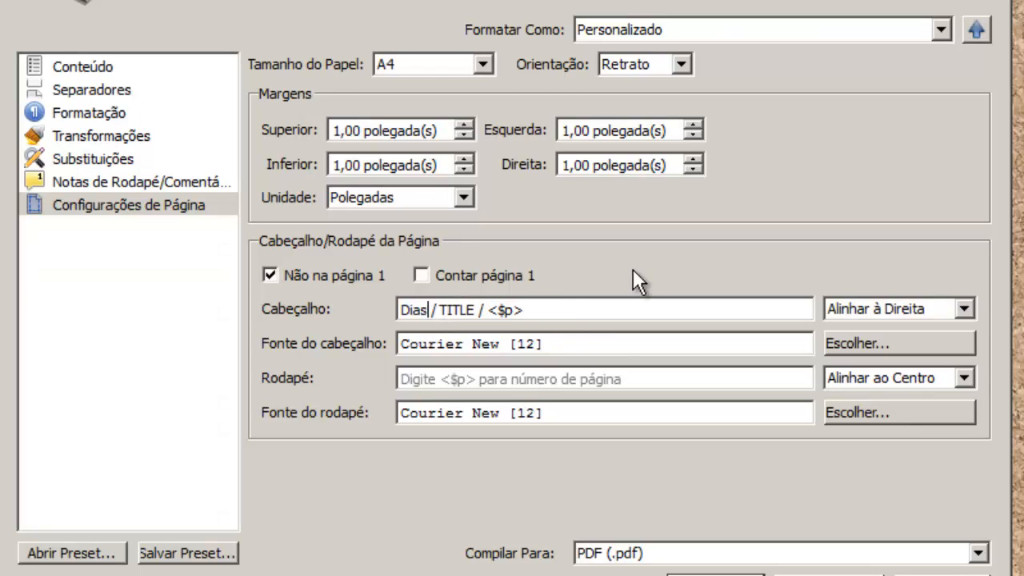
{"action": "key", "text": "Right"}
{"action": "key", "text": "Right"}
{"action": "key", "text": "Right"}
{"action": "key", "text": "ctrl+shift+Right"}
{"action": "key", "text": "shift+Left"}
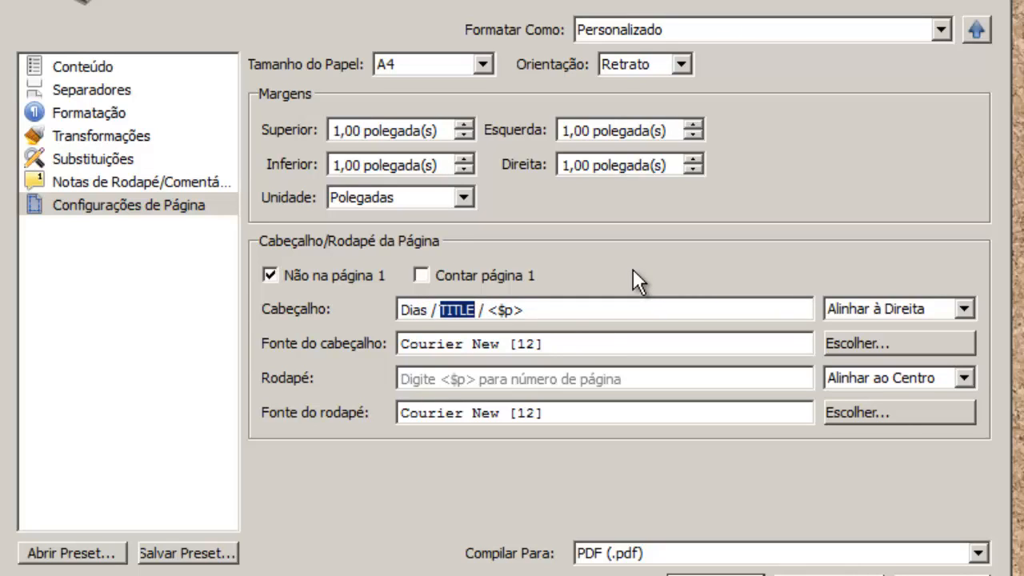
{"action": "type", "text": "Tut"}
{"action": "key", "text": "BackSpace"}
{"action": "key", "text": "BackSpace"}
{"action": "type", "text": "UTO"}
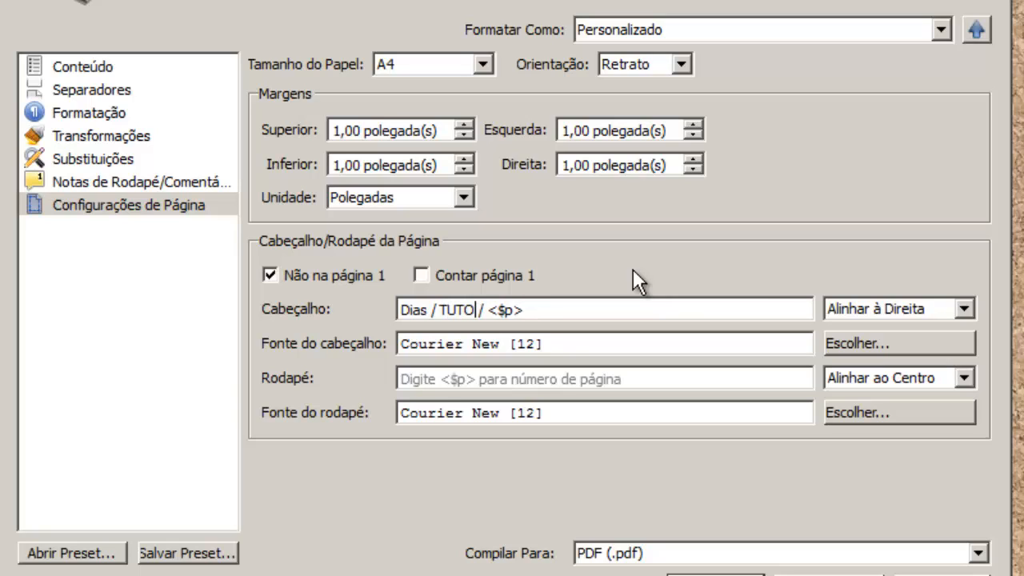
{"action": "type", "text": "RIAL"}
{"action": "key", "text": "Right"}
{"action": "key", "text": "Right"}
{"action": "key", "text": "shift+Right"}
{"action": "key", "text": "shift+Right"}
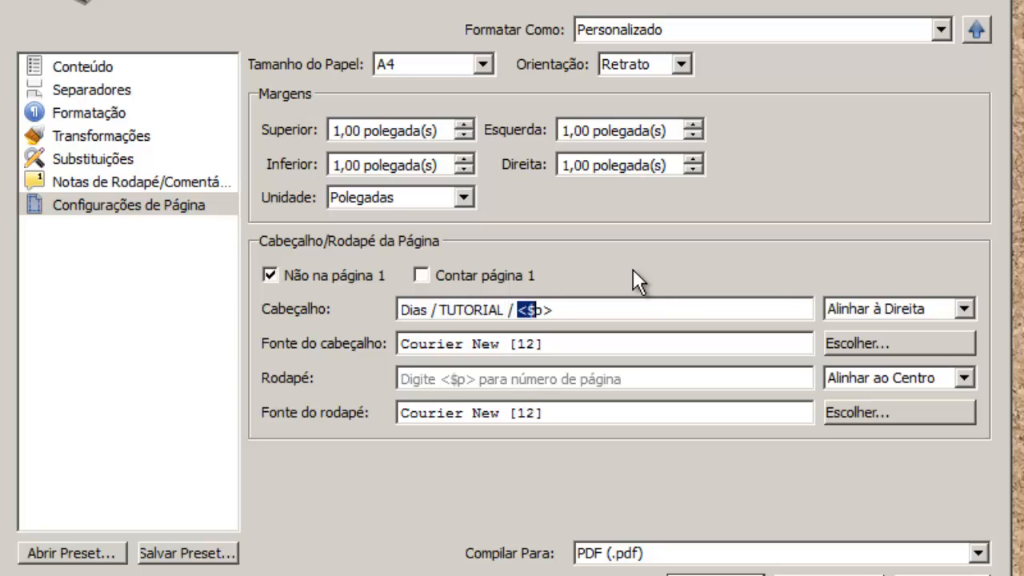
{"action": "key", "text": "shift+Right"}
{"action": "key", "text": "shift+Right"}
{"action": "left_click", "coordinate": [569, 347]}
Set both the header and footer fonts to Courier Prime 12.
{"action": "left_click", "coordinate": [893, 340]}
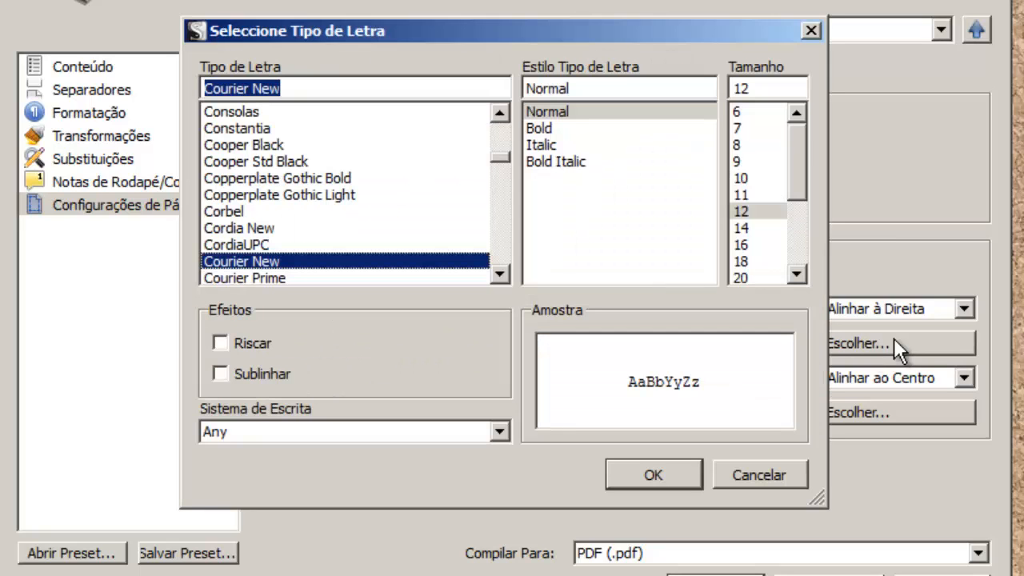
{"action": "left_click", "coordinate": [360, 277]}
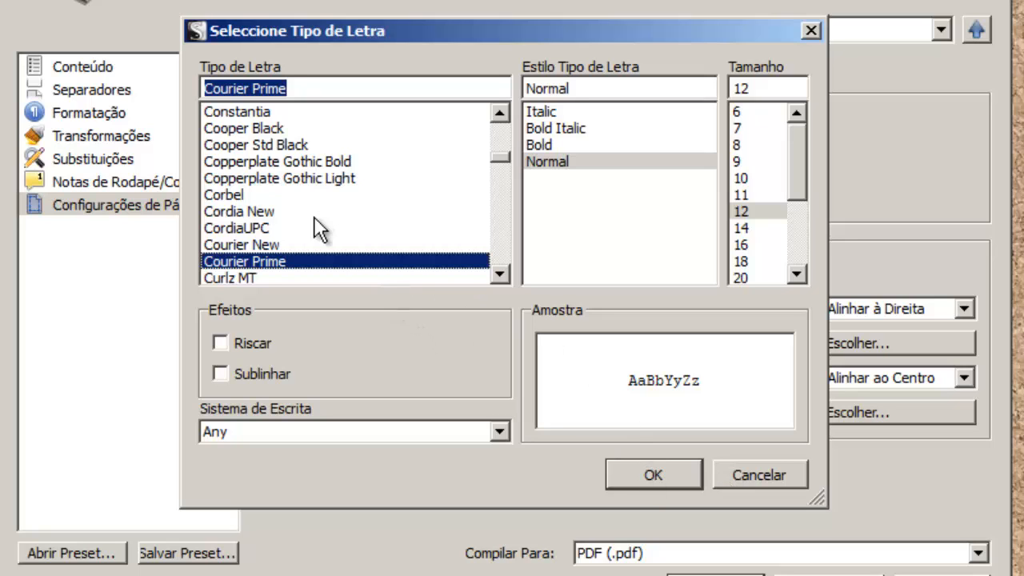
{"action": "left_click", "coordinate": [309, 195]}
{"action": "left_click", "coordinate": [309, 261]}
{"action": "left_click", "coordinate": [651, 478]}
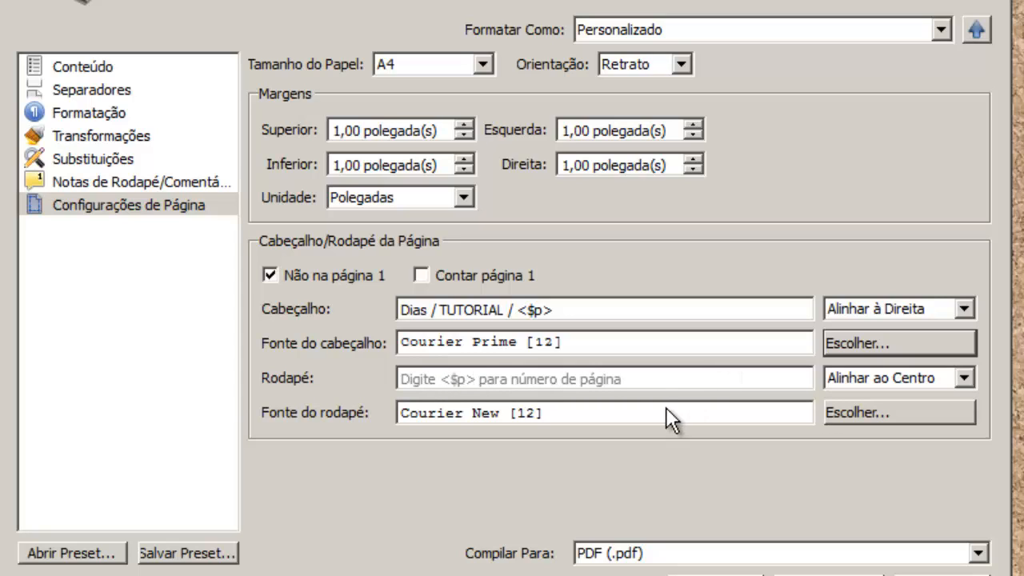
{"action": "left_click", "coordinate": [927, 412]}
{"action": "left_click", "coordinate": [378, 278]}
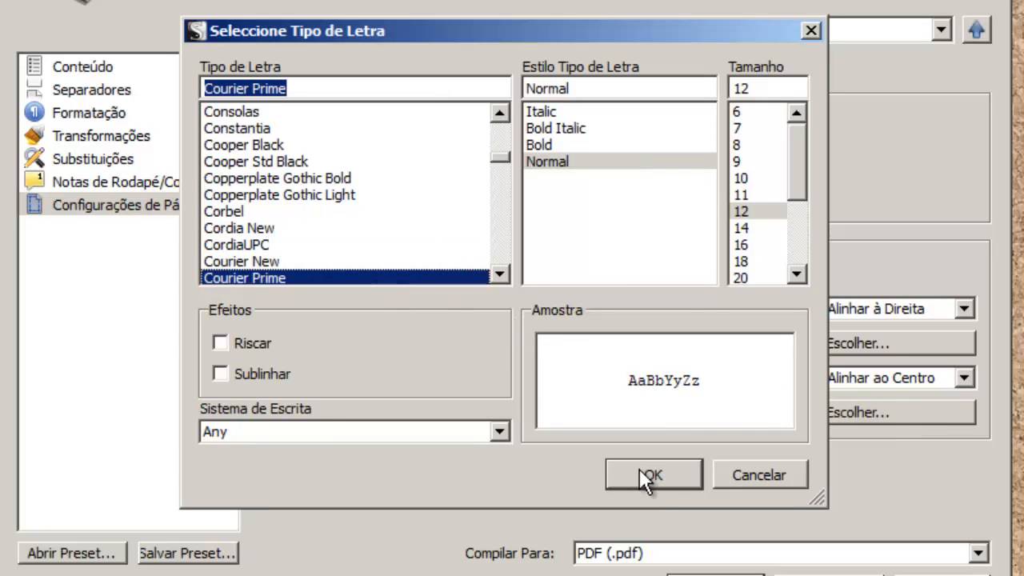
{"action": "left_click", "coordinate": [640, 469]}
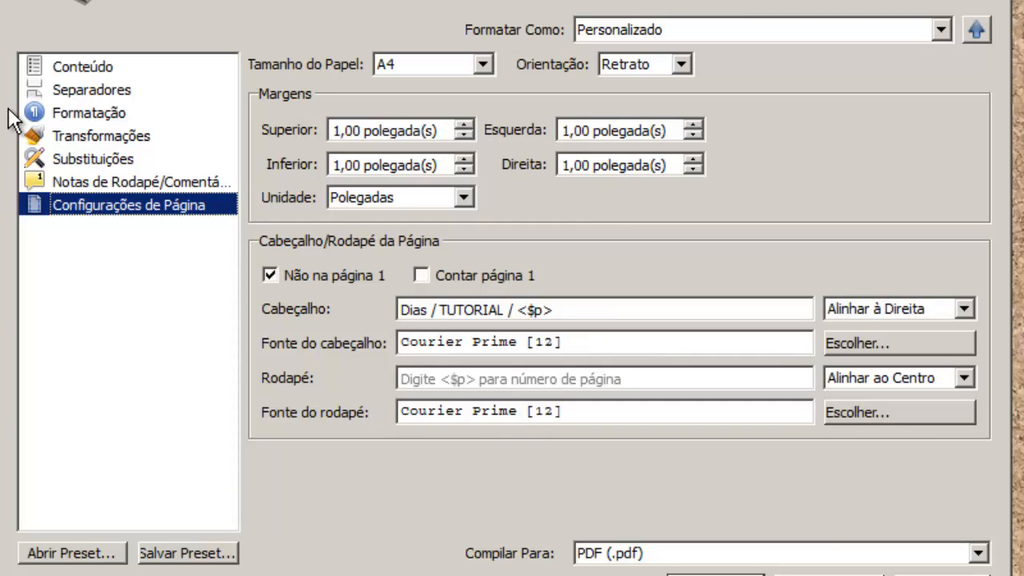
In Formatação, change the first Nível 1+ level's font to Courier Prime.
{"action": "left_click", "coordinate": [76, 120]}
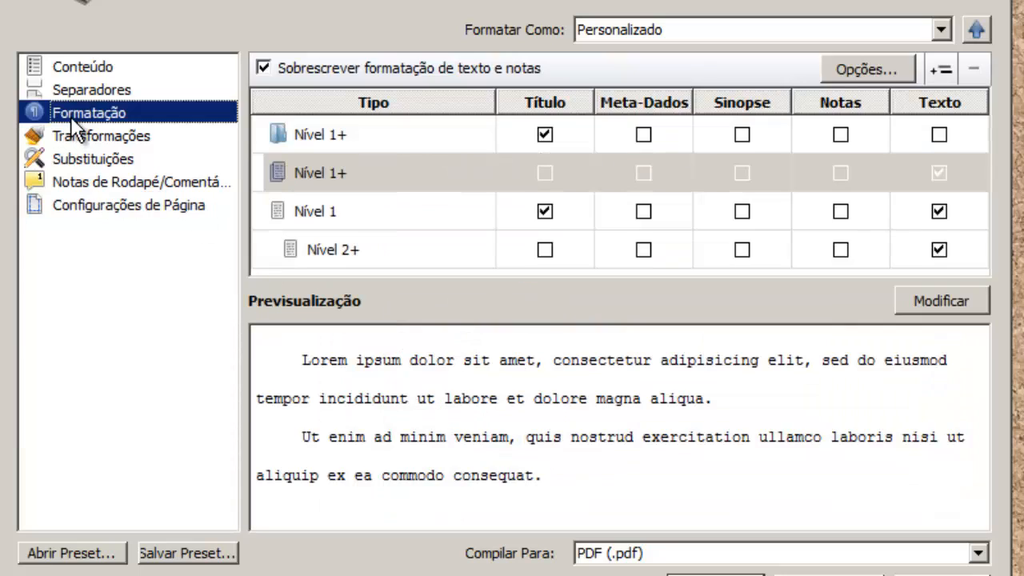
{"action": "left_click", "coordinate": [397, 138]}
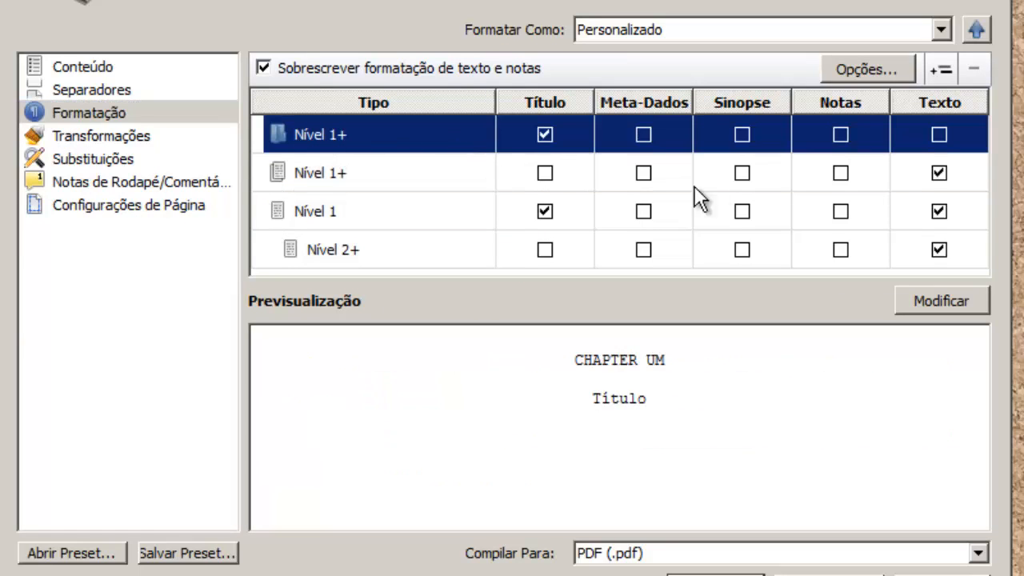
{"action": "left_click", "coordinate": [924, 304]}
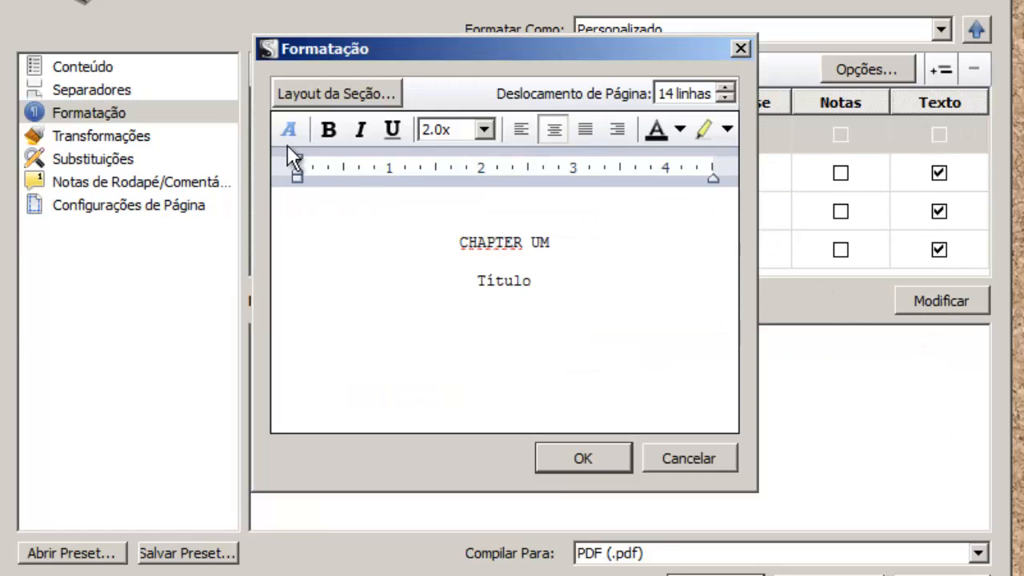
{"action": "left_click", "coordinate": [290, 135]}
{"action": "left_click", "coordinate": [281, 274]}
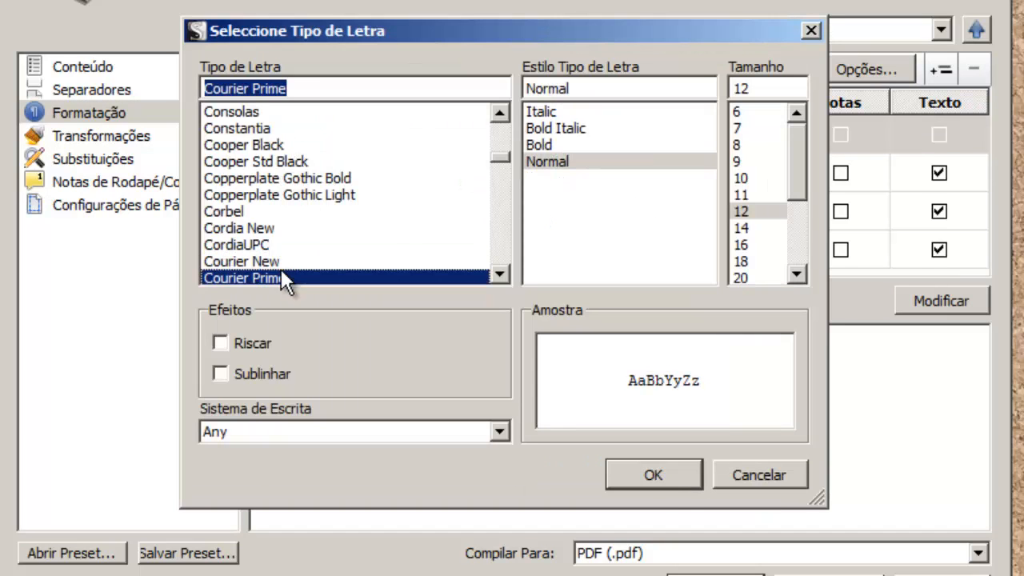
{"action": "left_click", "coordinate": [657, 472]}
{"action": "left_click", "coordinate": [573, 460]}
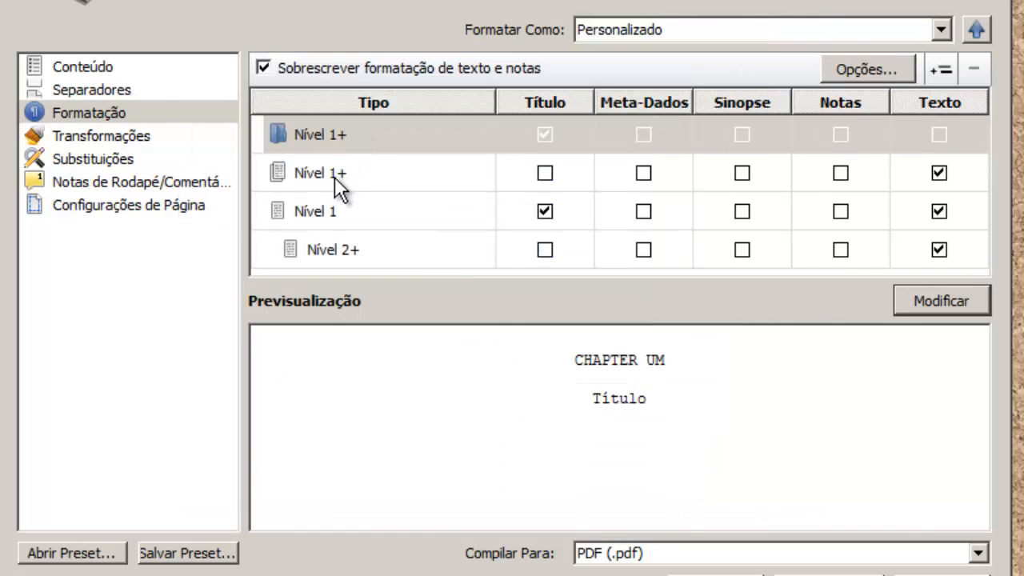
Change the second Nível 1+ level's font to Courier Prime.
{"action": "left_click", "coordinate": [334, 177]}
{"action": "left_click", "coordinate": [941, 301]}
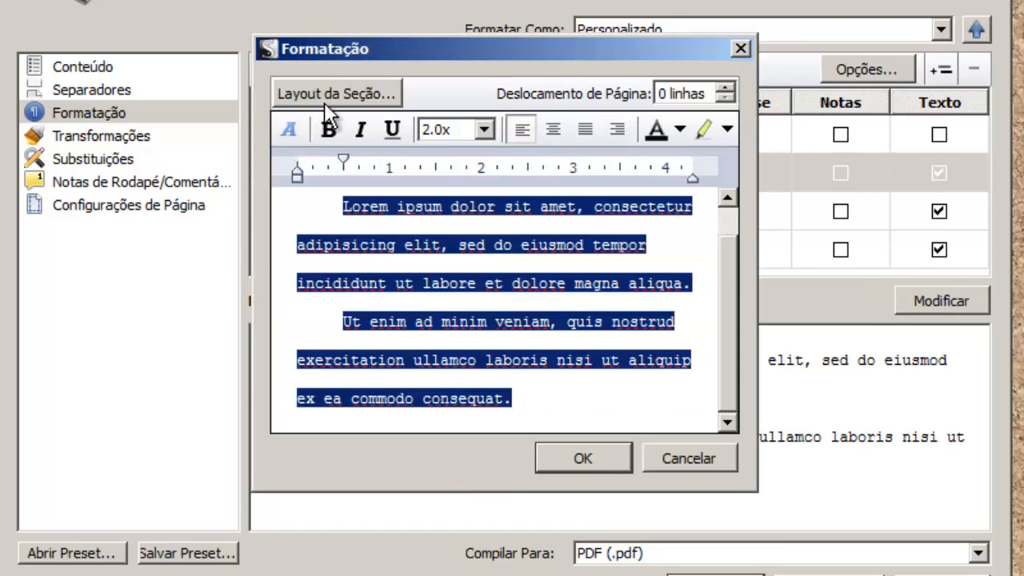
{"action": "left_click", "coordinate": [290, 126]}
{"action": "left_click", "coordinate": [286, 279]}
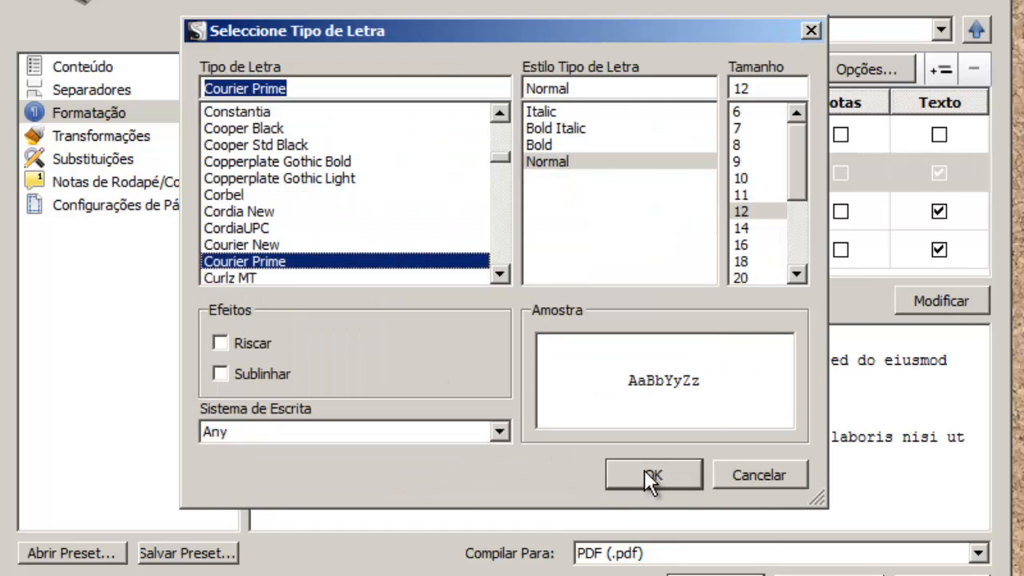
{"action": "left_click", "coordinate": [644, 470]}
{"action": "left_click", "coordinate": [584, 461]}
Set the Nível 1 level's font to Courier Prime.
{"action": "left_click", "coordinate": [376, 211]}
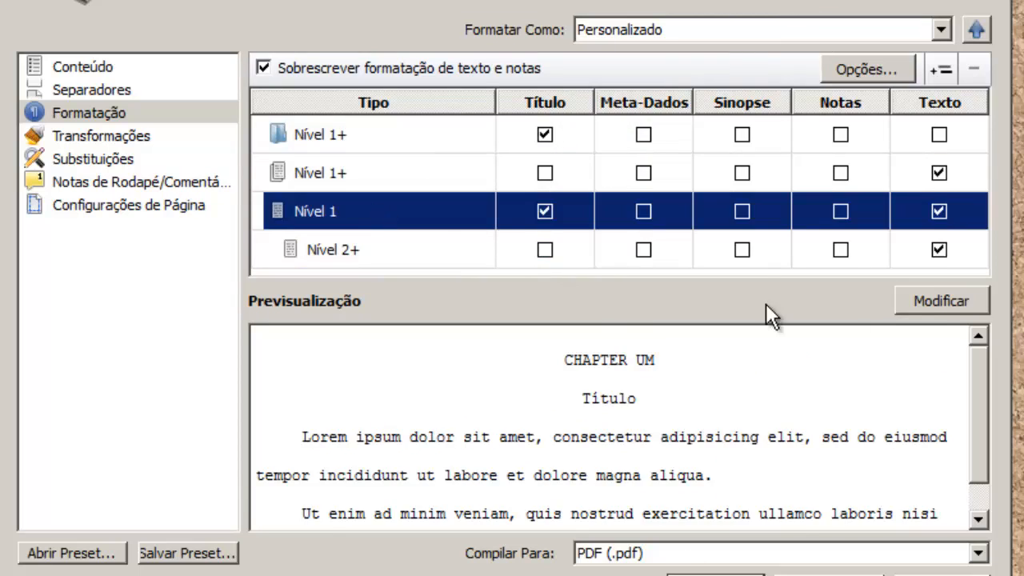
{"action": "left_click", "coordinate": [928, 300]}
{"action": "left_click", "coordinate": [289, 129]}
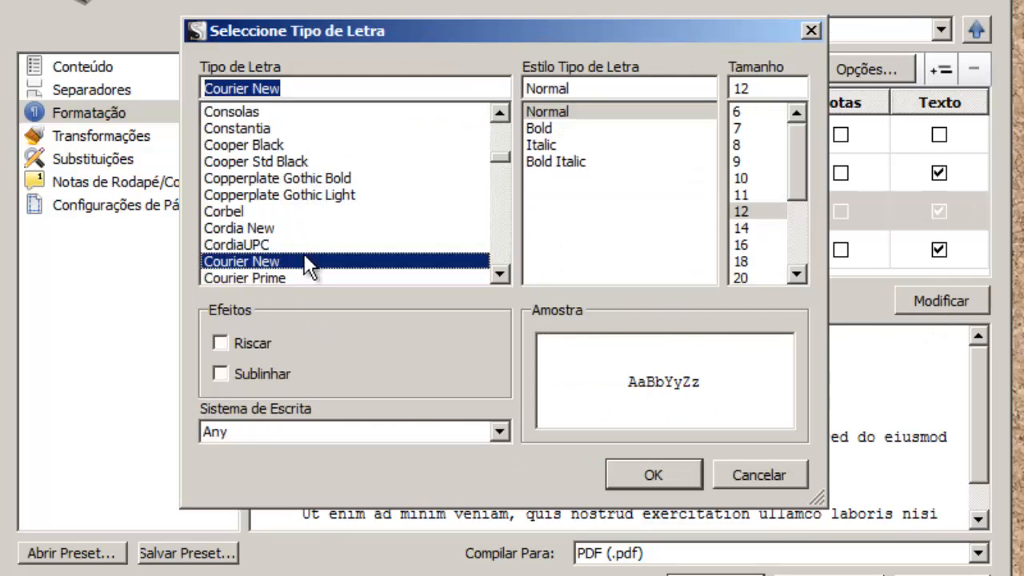
{"action": "left_click", "coordinate": [360, 279]}
{"action": "left_click", "coordinate": [657, 474]}
{"action": "left_click", "coordinate": [614, 459]}
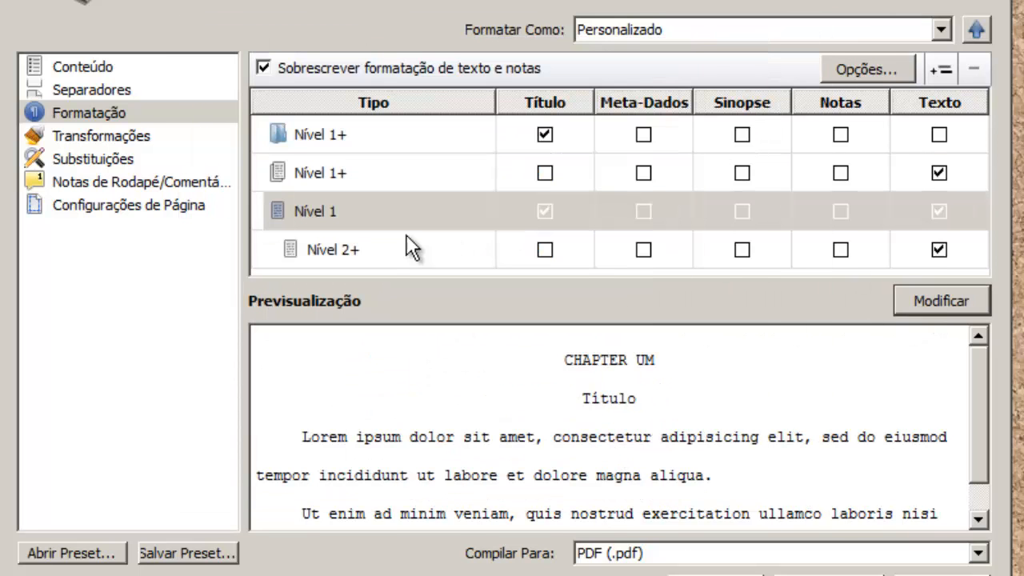
Set the Nível 2+ level's font to Courier Prime and return to Conteúdo.
{"action": "left_click", "coordinate": [381, 245]}
{"action": "left_click", "coordinate": [920, 302]}
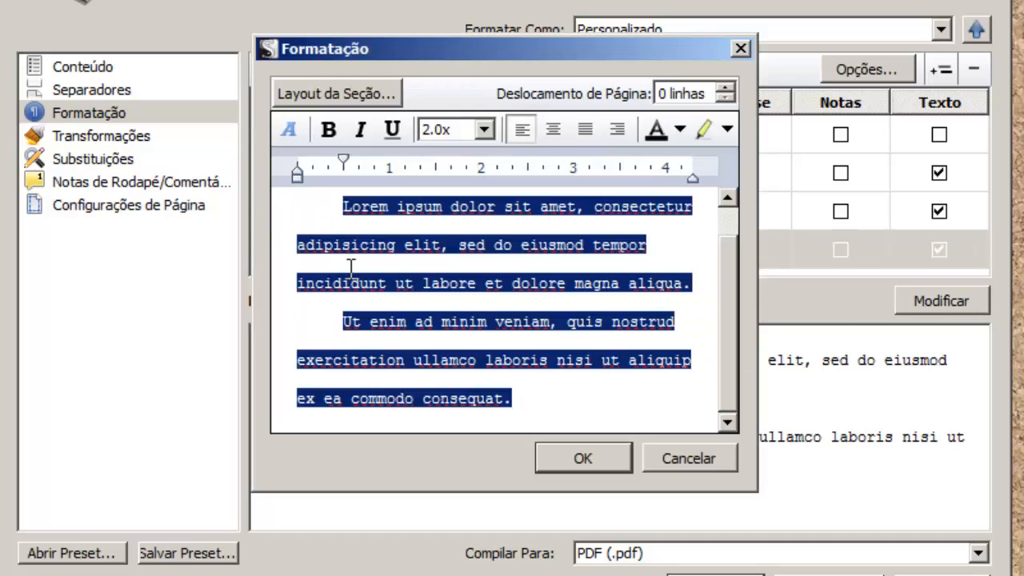
{"action": "left_click", "coordinate": [287, 129]}
{"action": "left_click", "coordinate": [274, 277]}
{"action": "left_click", "coordinate": [653, 473]}
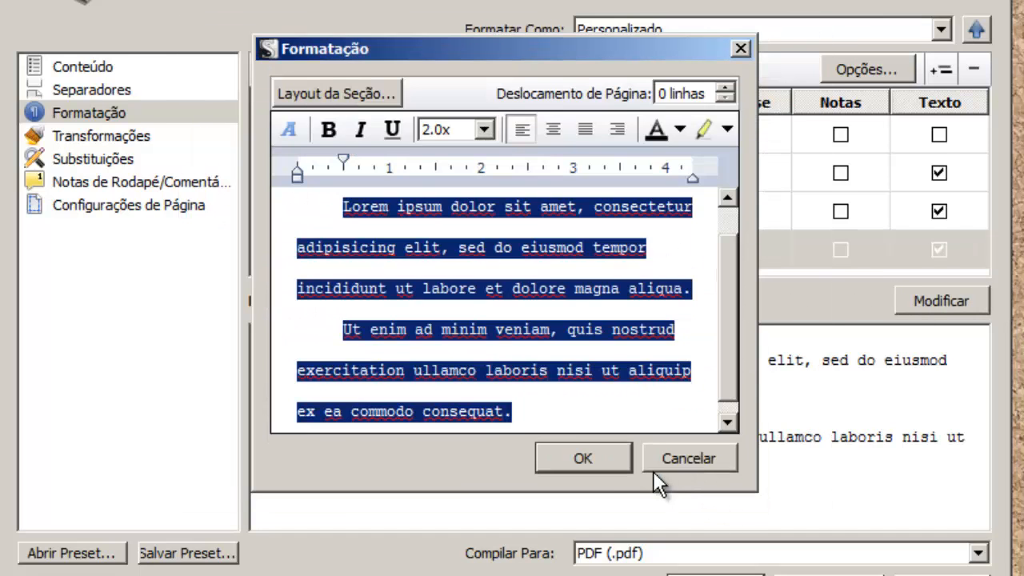
{"action": "left_click", "coordinate": [614, 464]}
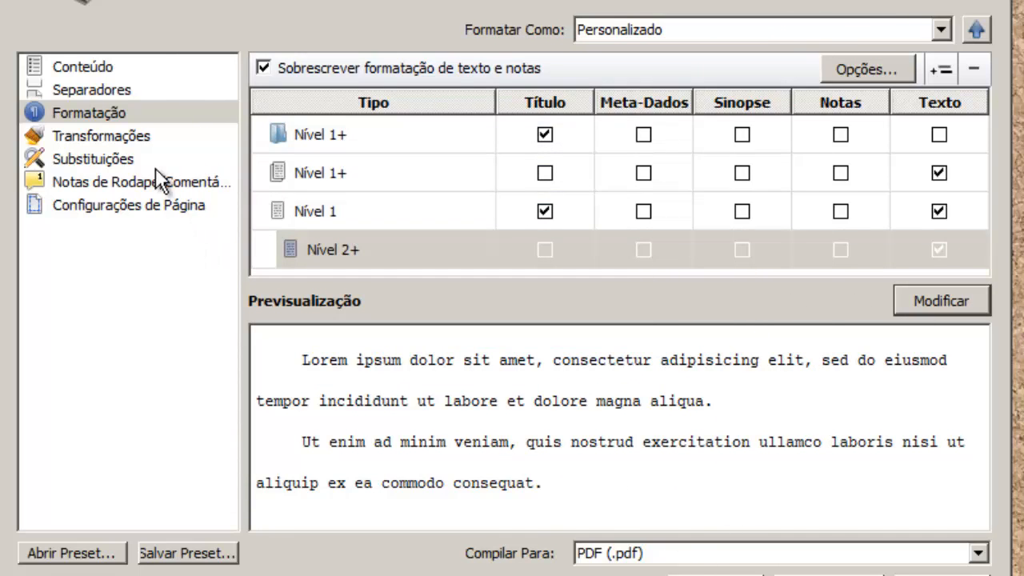
{"action": "left_click", "coordinate": [81, 67]}
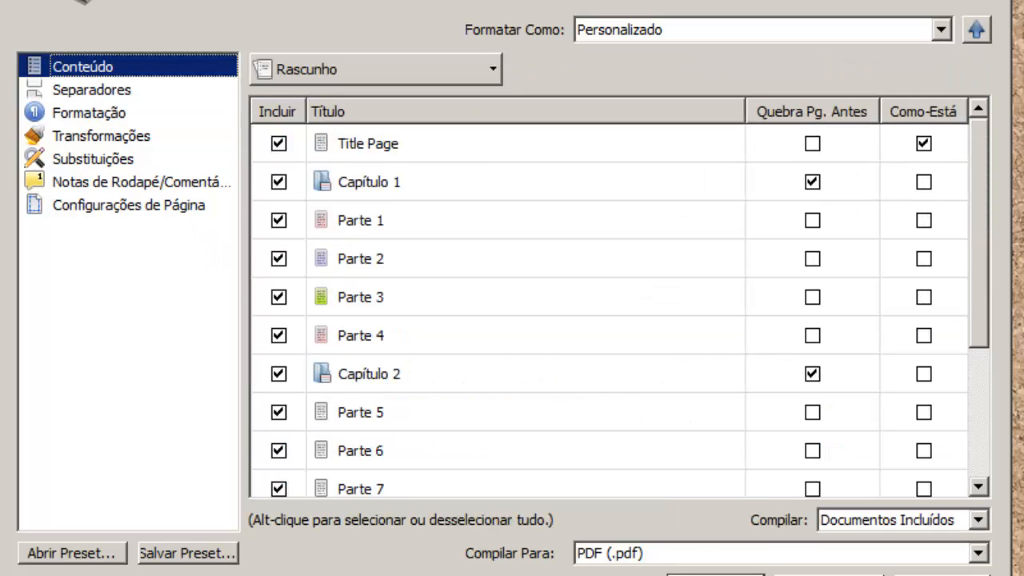
Compile the project as 'tutorial' PDF on the desktop and dismiss the success message.
{"action": "key", "text": "Return"}
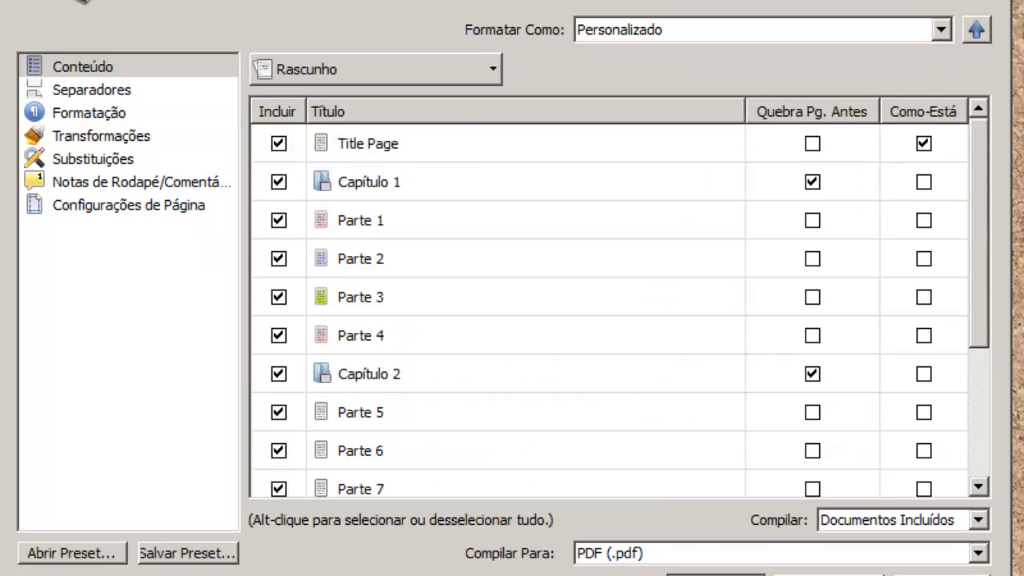
{"action": "left_click", "coordinate": [124, 93]}
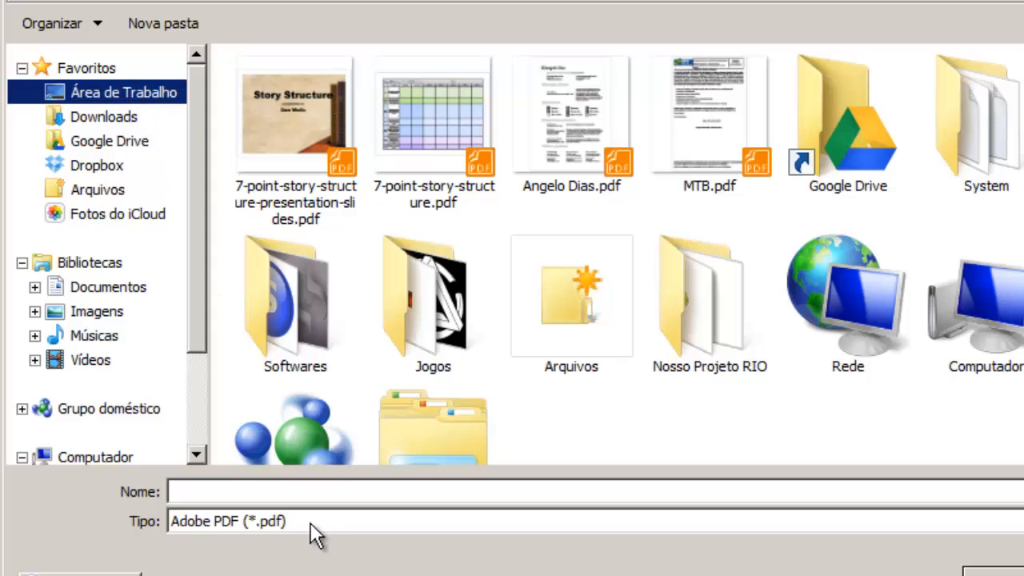
{"action": "left_click", "coordinate": [318, 490]}
{"action": "type", "text": "tutorial"}
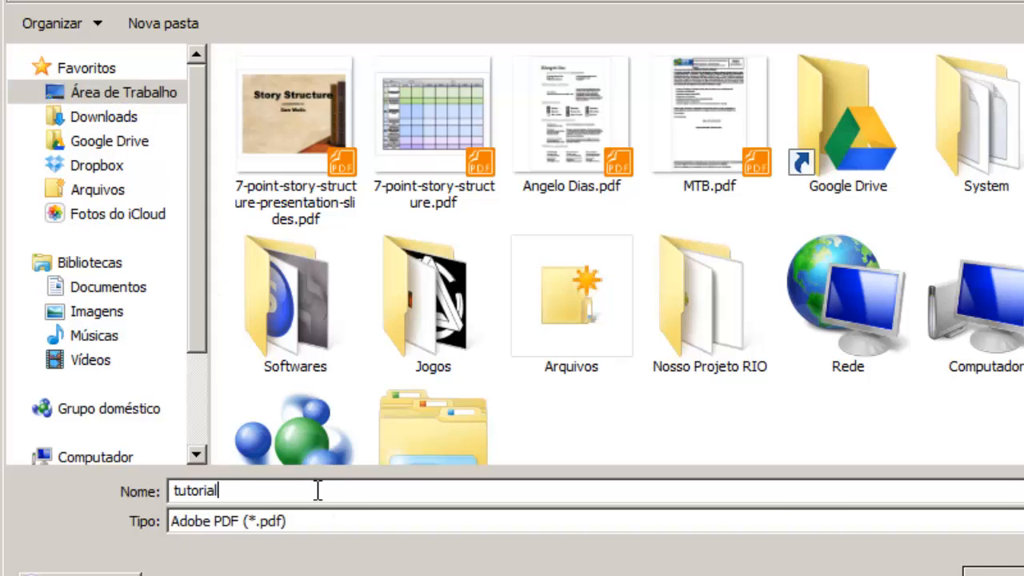
{"action": "key", "text": "Return"}
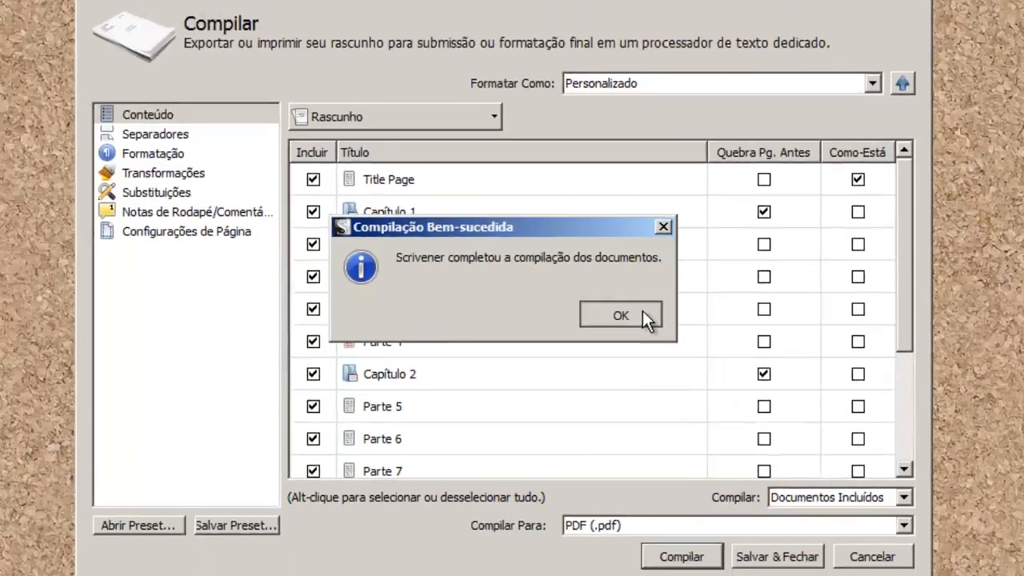
{"action": "left_click", "coordinate": [670, 306]}
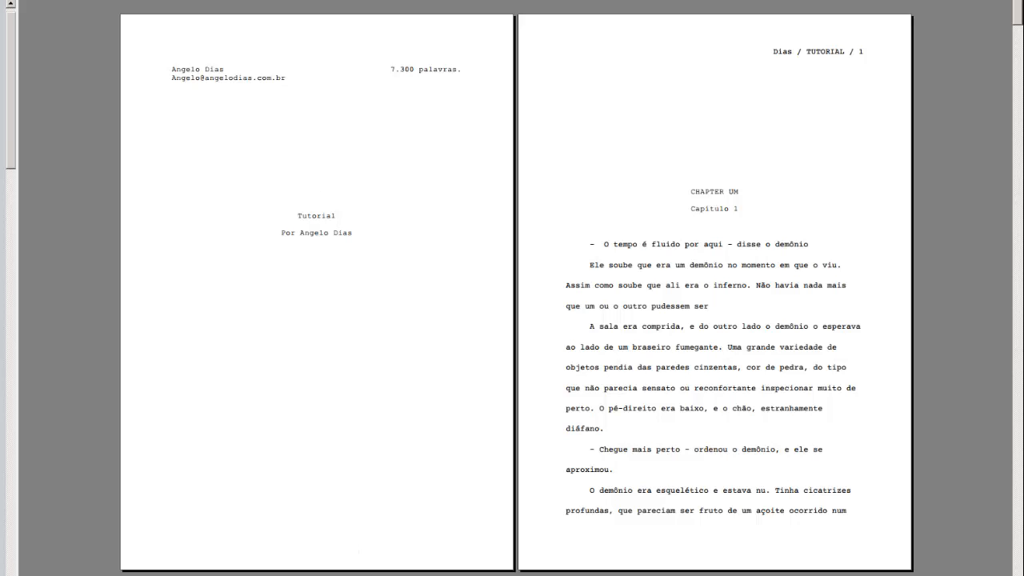
Page through tutorial.pdf, past CHAPTER DOIS on page 19, to the <<<< FIM >>>> ending.
{"action": "key", "text": "Page_Down"}
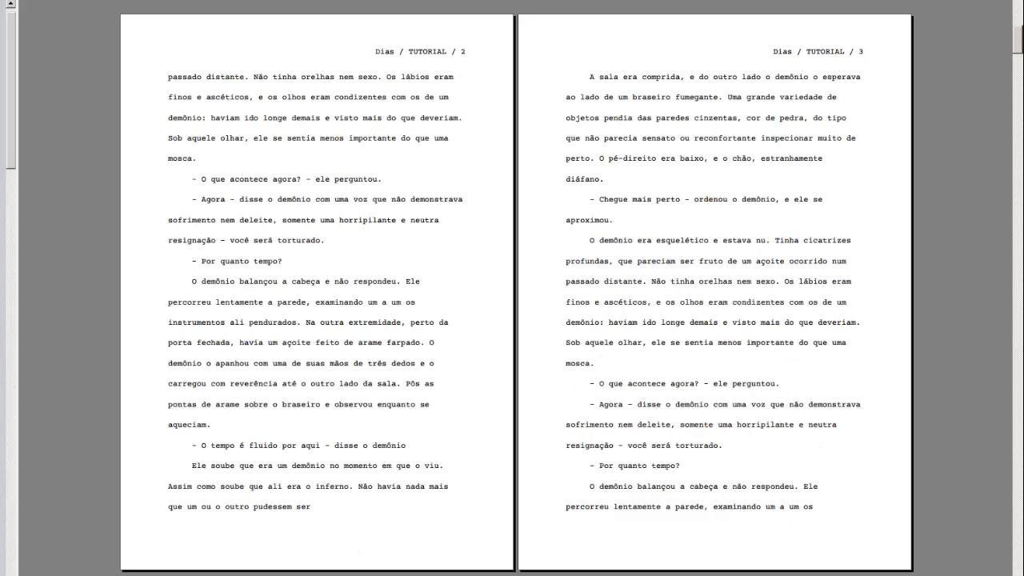
{"action": "key", "text": "Page_Down"}
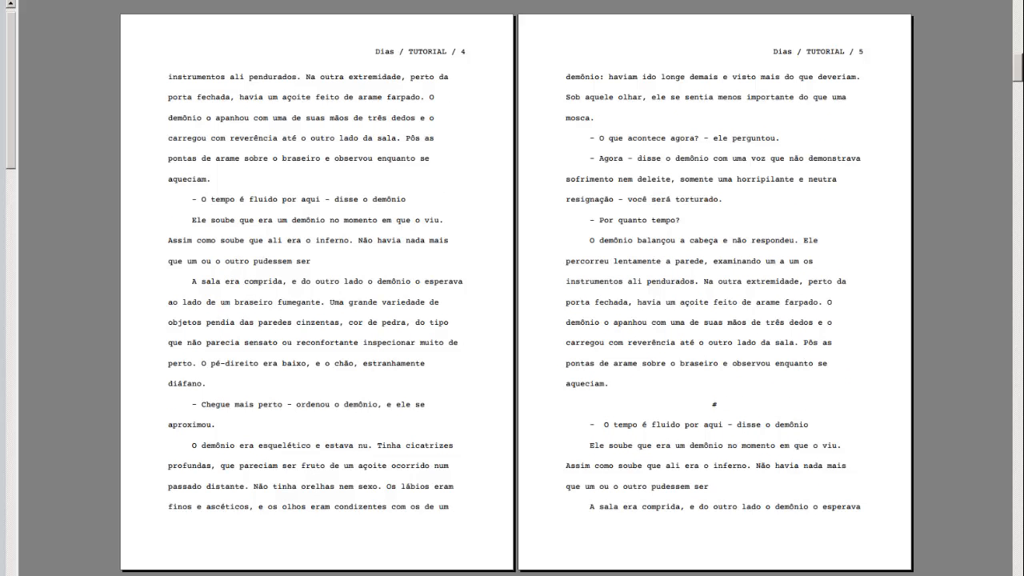
{"action": "key", "text": "Page_Down"}
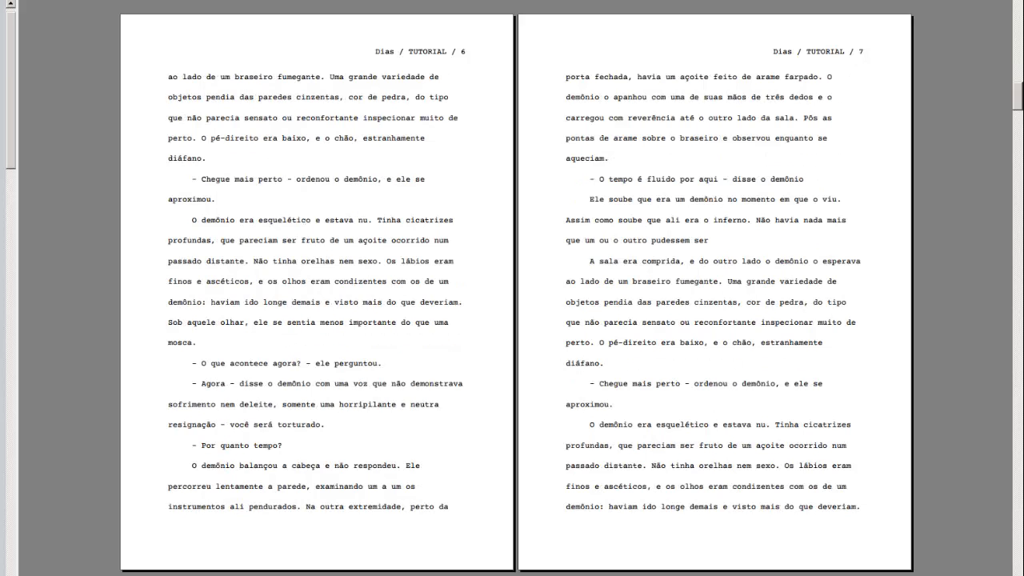
{"action": "key", "text": "Page_Down"}
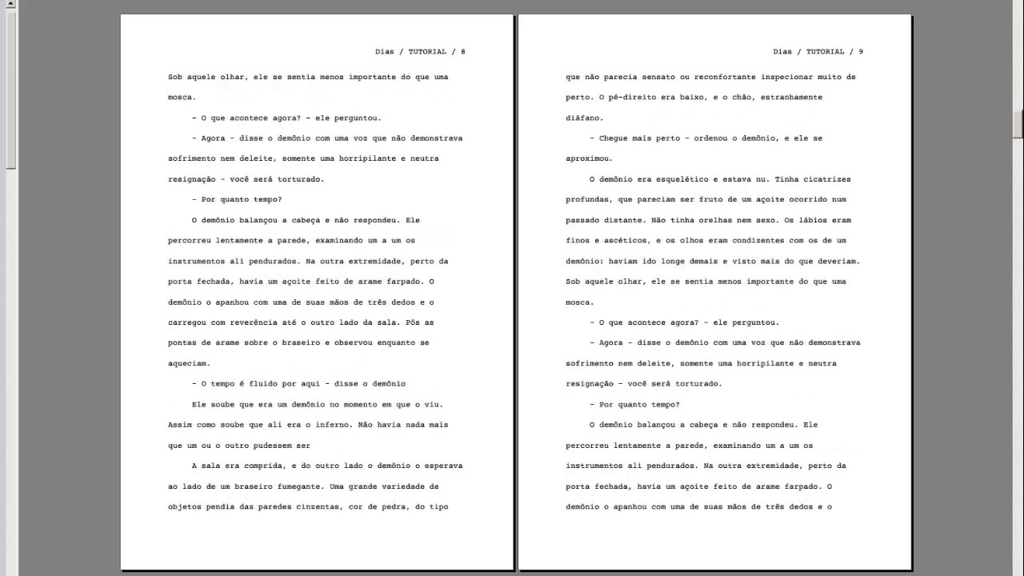
{"action": "key", "text": "Page_Down"}
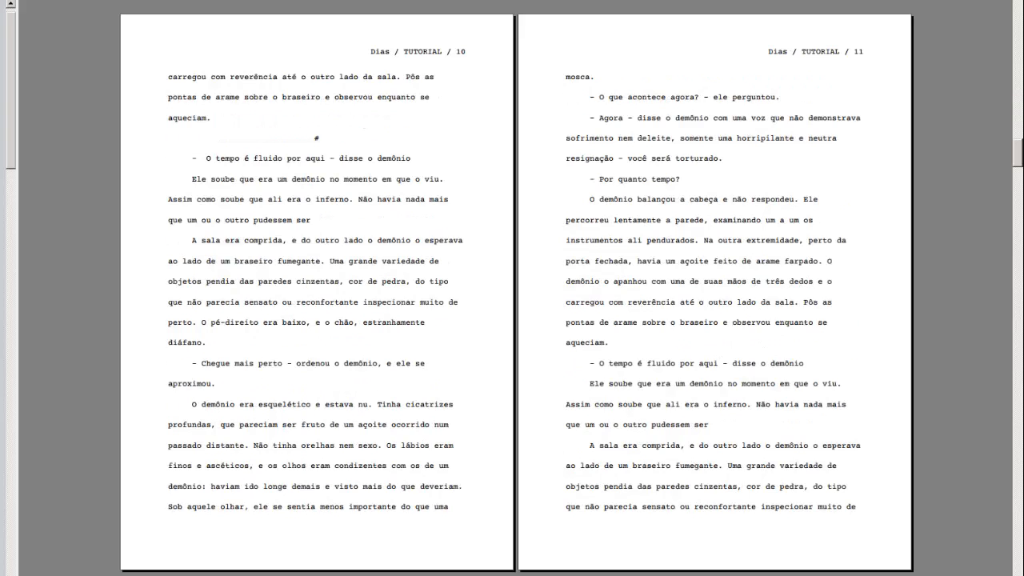
{"action": "key", "text": "Page_Down"}
{"action": "key", "text": "Page_Down"}
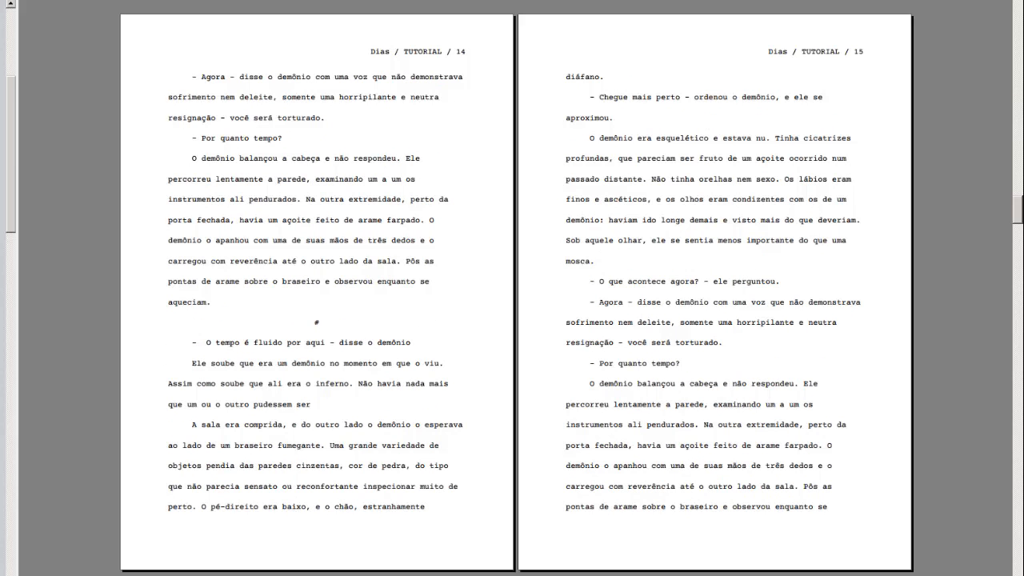
{"action": "key", "text": "Page_Down"}
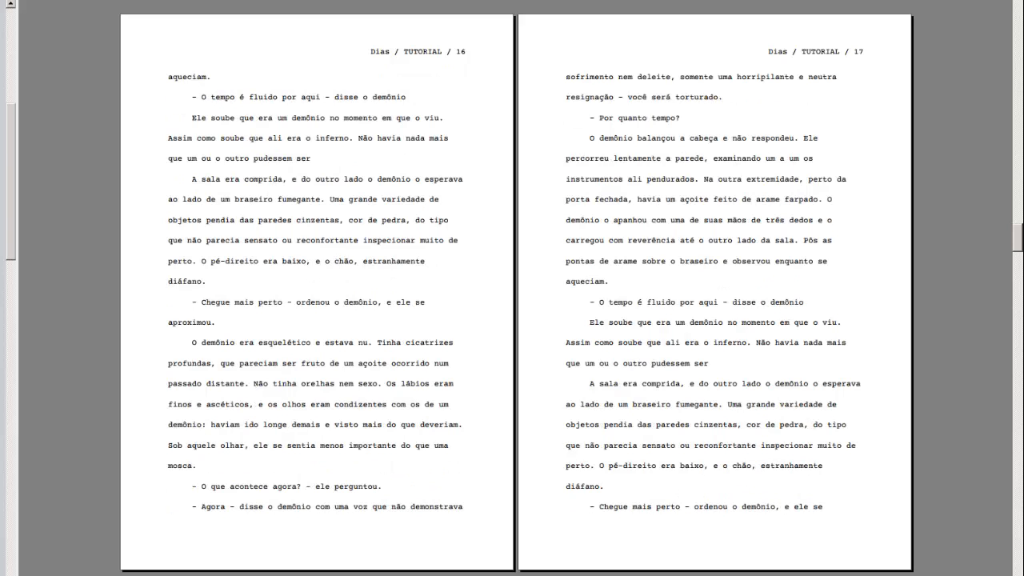
{"action": "key", "text": "Page_Down"}
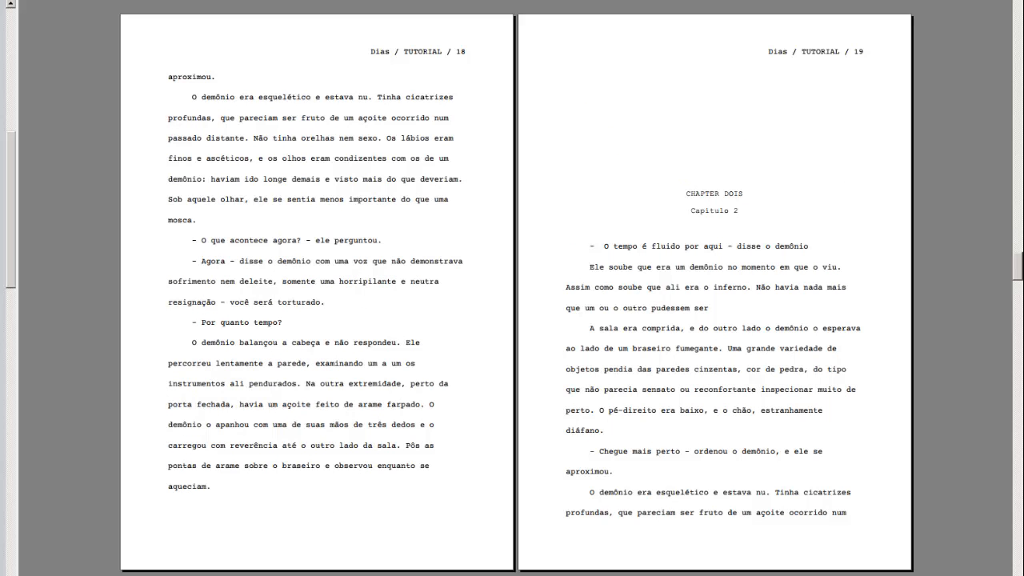
{"action": "key", "text": "Page_Down"}
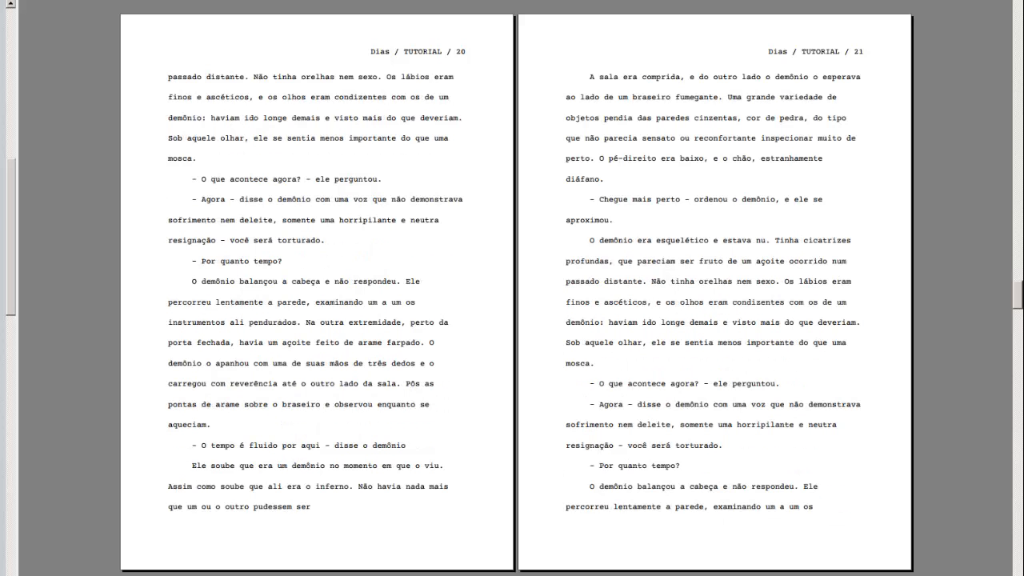
{"action": "key", "text": "Page_Down"}
{"action": "key", "text": "Page_Down"}
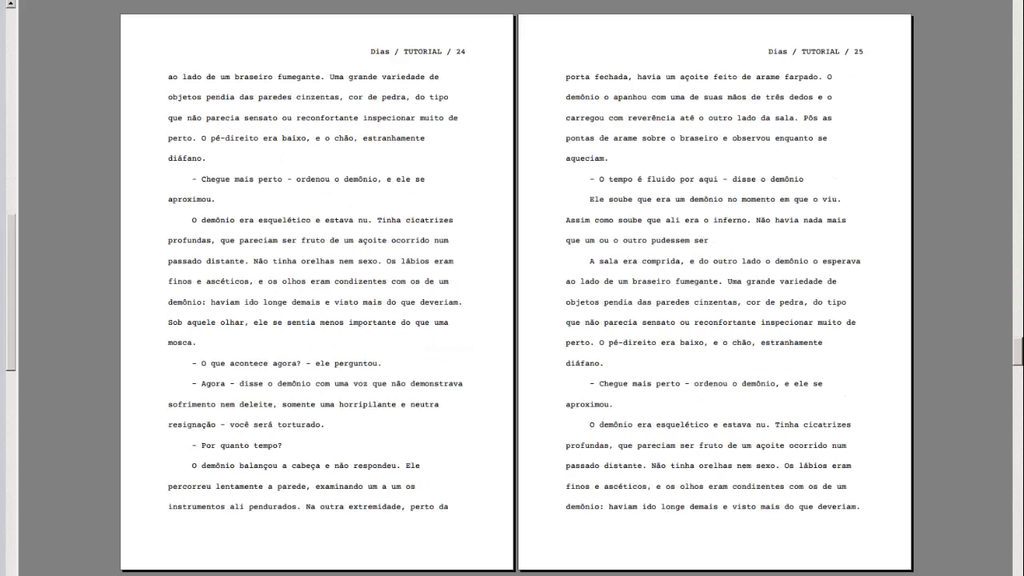
{"action": "key", "text": "Page_Down"}
{"action": "key", "text": "Page_Down"}
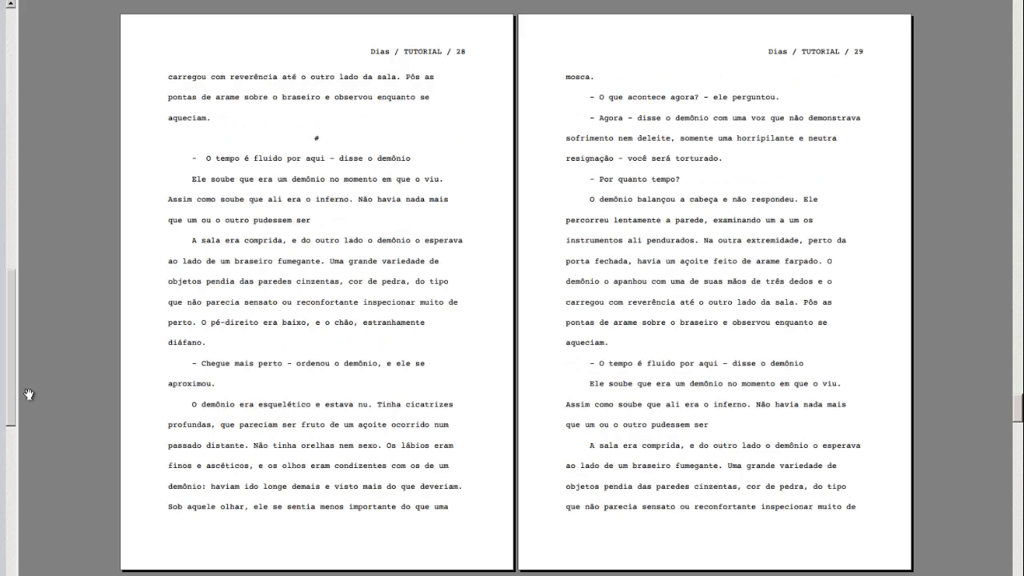
{"action": "key", "text": "ctrl+End"}
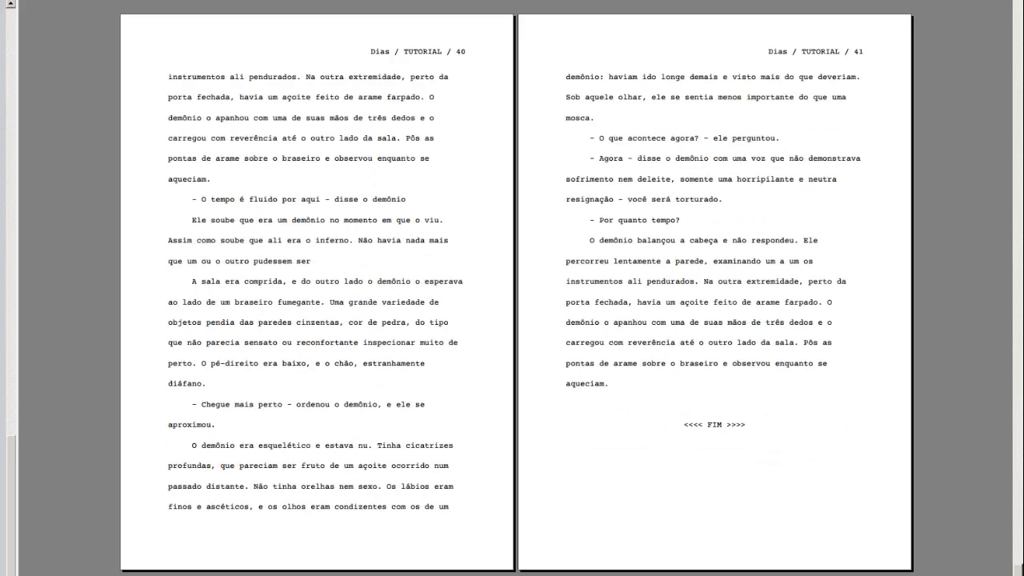